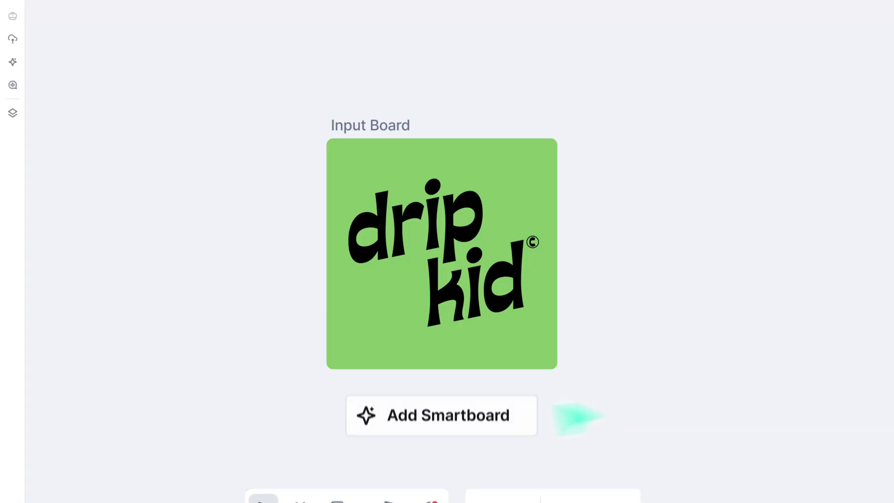
# Generate new AI smartboard variations from the back-print T-shirt photo
pyautogui.click(470, 418)
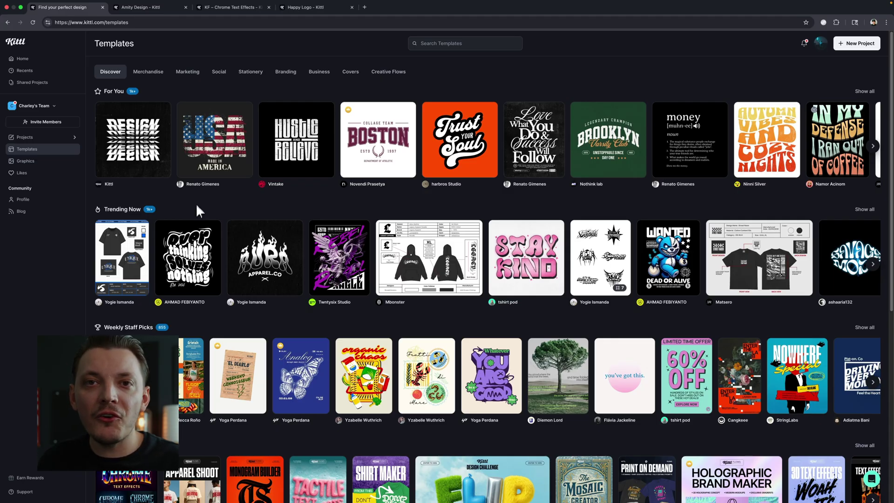
# Start a new project from the Monogram Builder Kittl Flow template
pyautogui.click(44, 149)
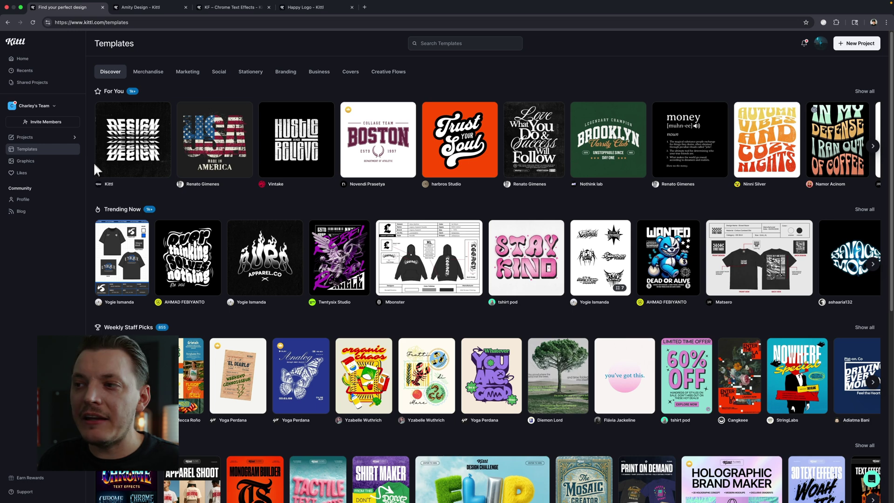
pyautogui.scroll(-1, 392, 348)
pyautogui.scroll(-3, 391, 348)
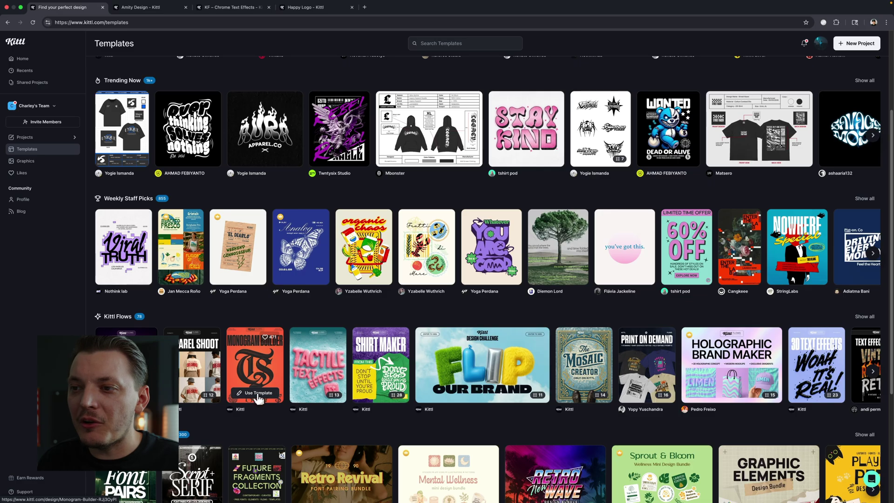
pyautogui.click(257, 393)
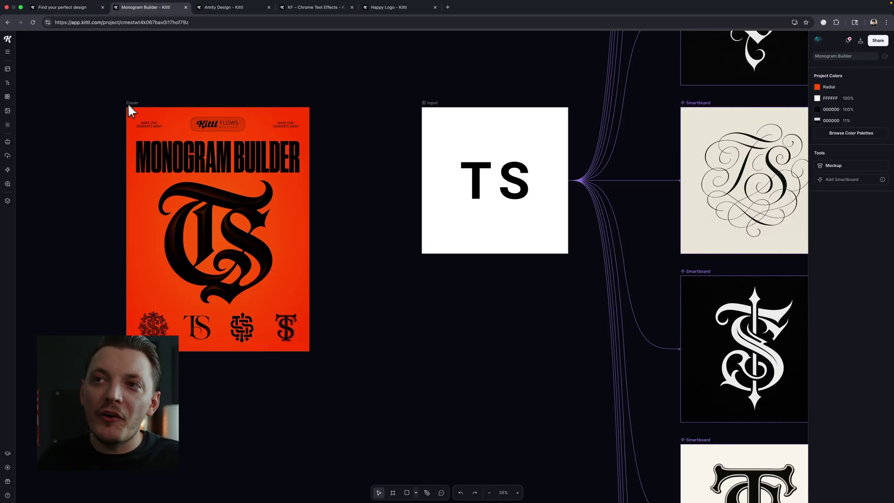
# Inspect the Cover artboard and the TS text on the Input artboard
pyautogui.click(129, 108)
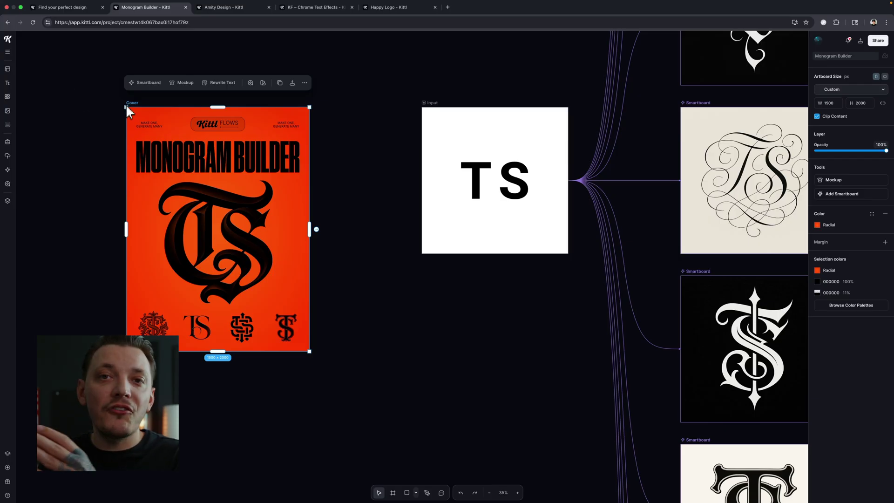
pyautogui.click(389, 270)
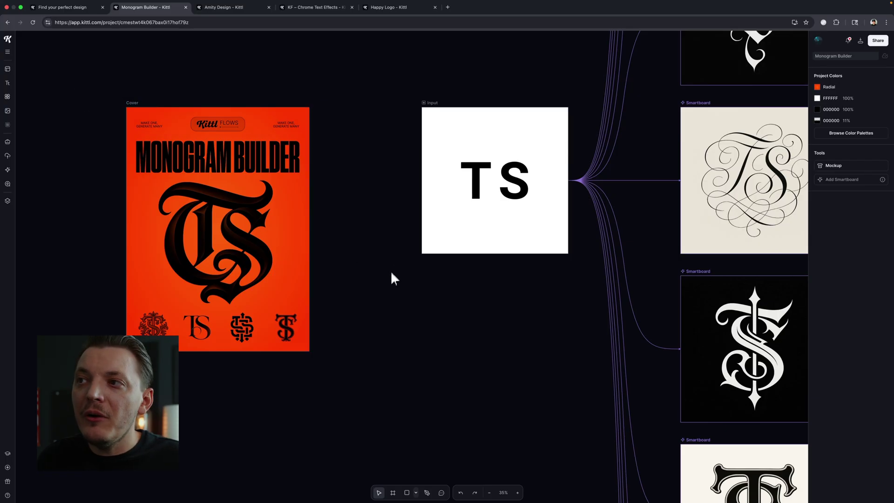
pyautogui.moveTo(423, 87); pyautogui.dragTo(556, 291)
pyautogui.click(525, 268)
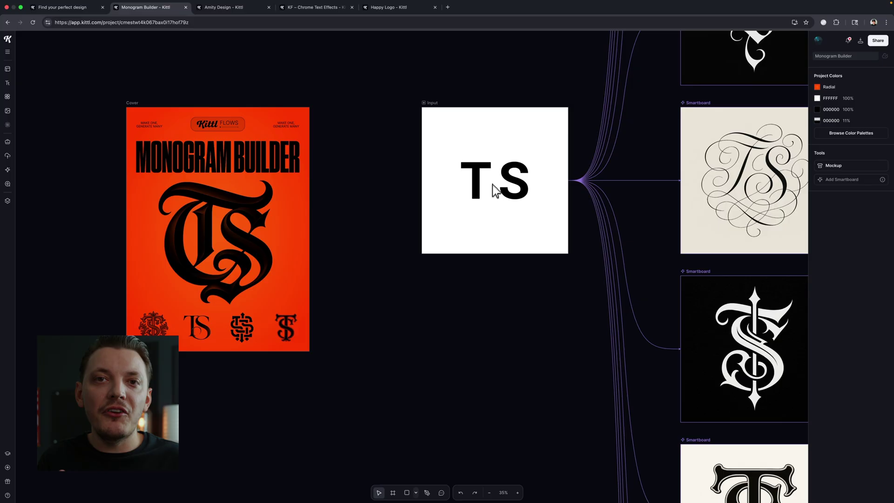
pyautogui.scroll(2, 507, 317)
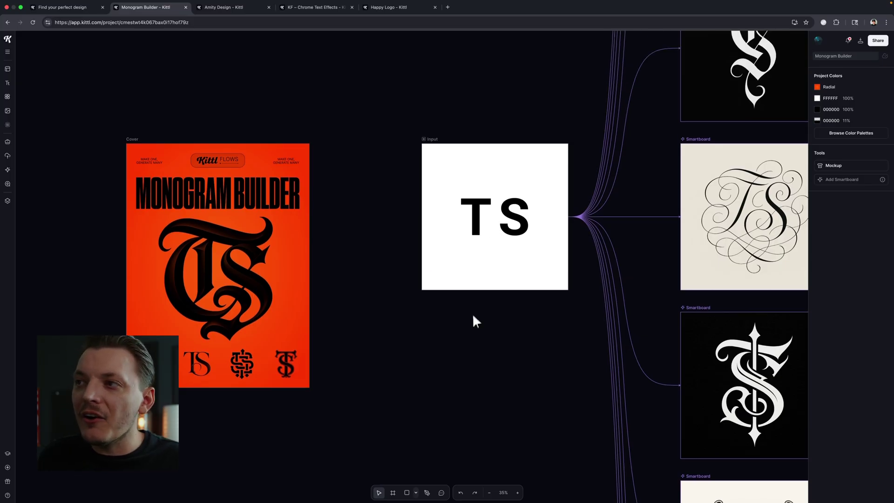
pyautogui.click(432, 139)
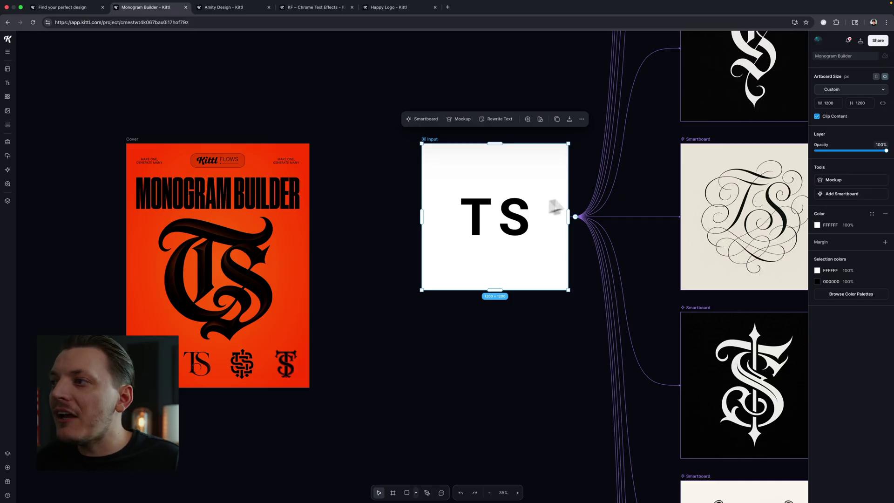
# Look over the monogram smartboards and read the top TS smartboard's prompt
pyautogui.scroll(-5, 703, 206)
pyautogui.scroll(-5, 759, 176)
pyautogui.scroll(10, 781, 81)
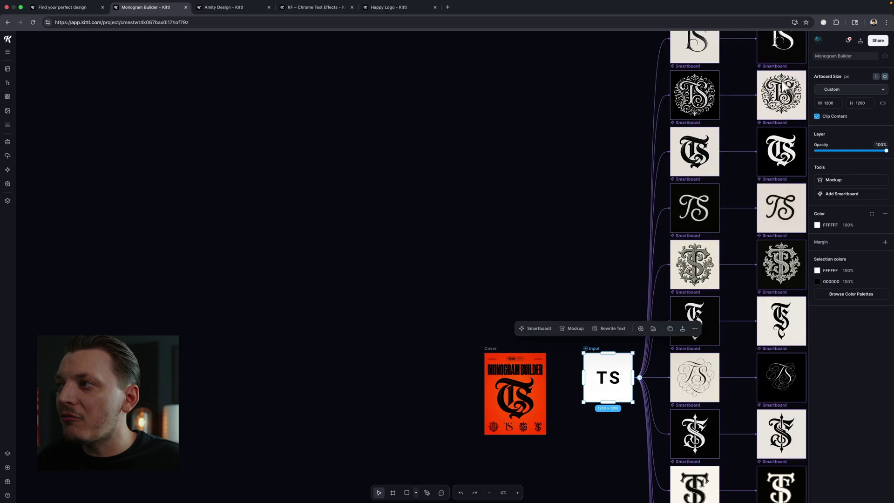
pyautogui.scroll(4, 652, 134)
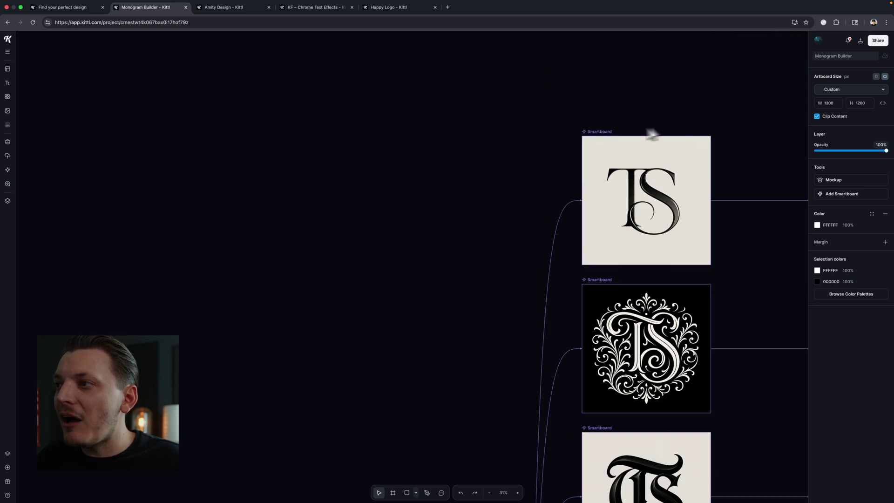
pyautogui.click(597, 135)
# Read the black ornamental TS smartboard's prompt
pyautogui.scroll(-5, 844, 116)
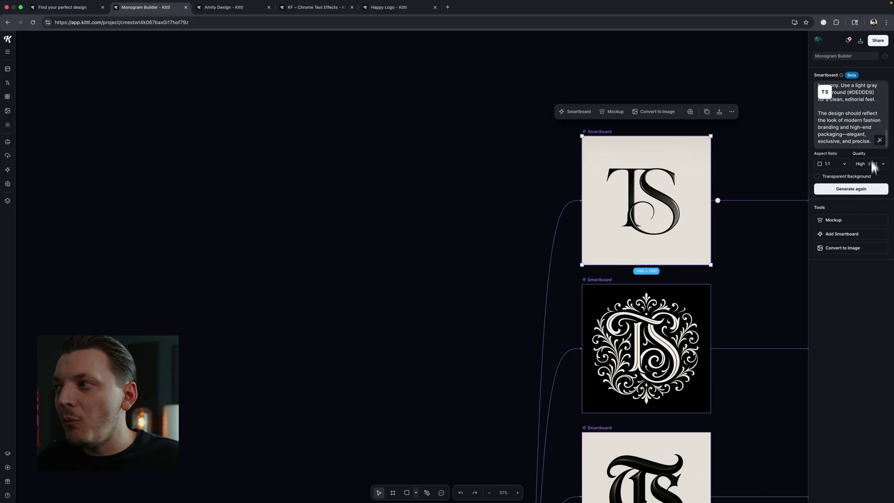
pyautogui.scroll(-4, 685, 210)
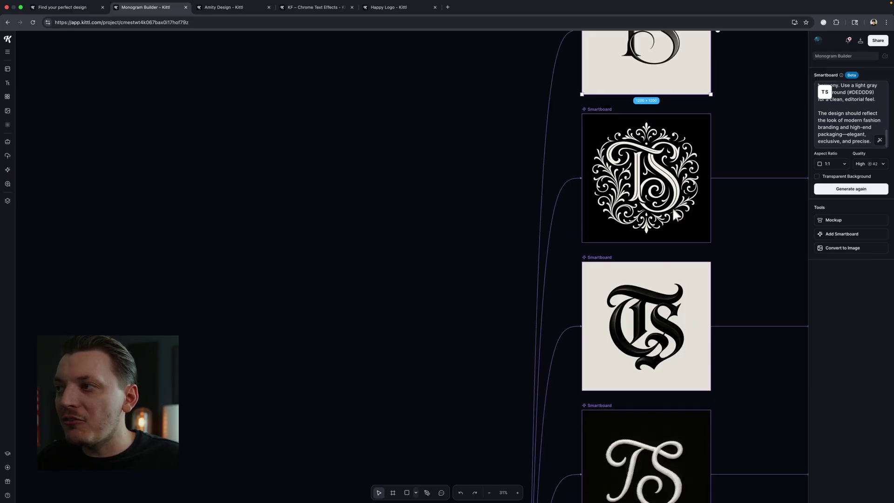
pyautogui.click(601, 111)
pyautogui.scroll(-1, 843, 126)
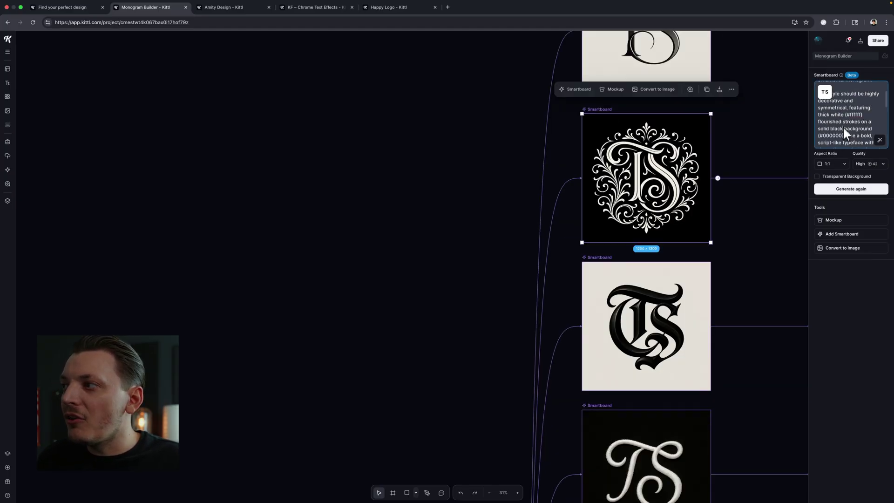
pyautogui.click(484, 194)
pyautogui.scroll(-5, 484, 194)
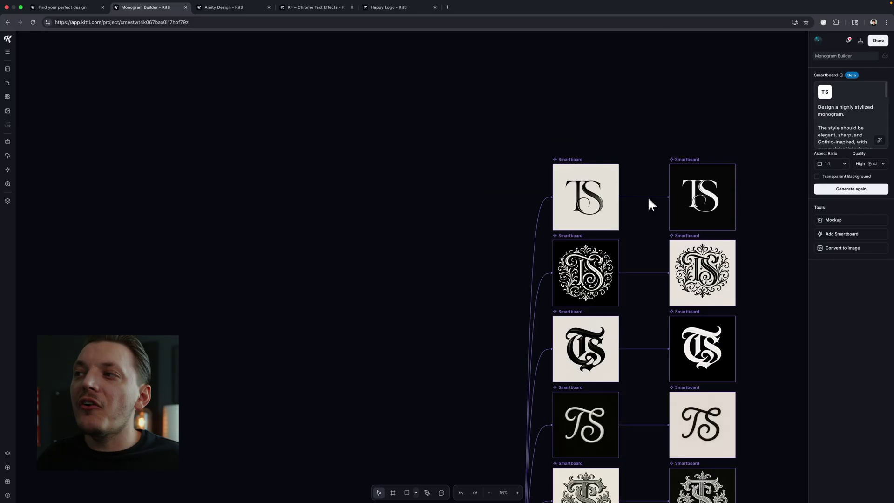
pyautogui.scroll(5, 647, 196)
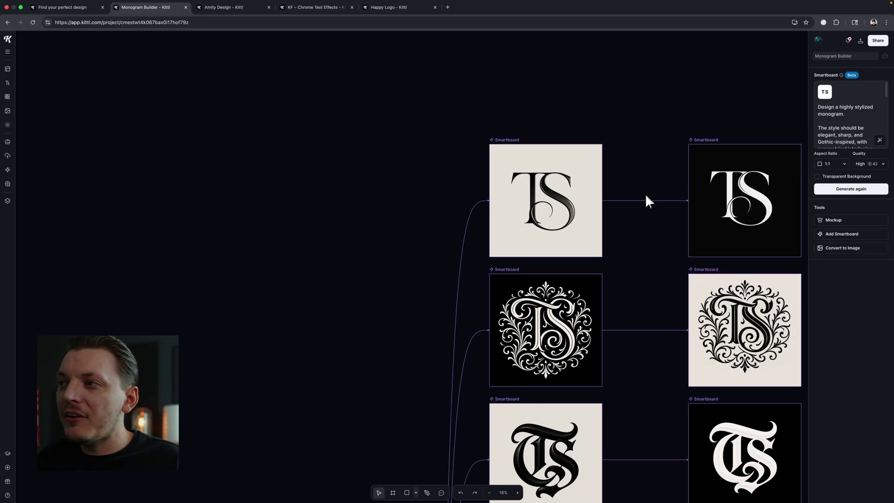
# Read the top-left TS prompt, then branch a new smartboard from the white-on-black monogram
pyautogui.click(448, 123)
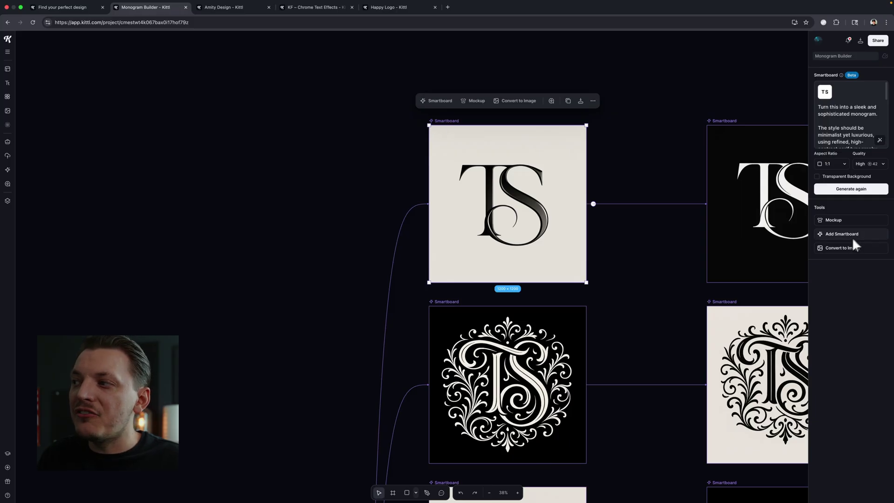
pyautogui.scroll(-5, 642, 189)
pyautogui.scroll(-3, 789, 168)
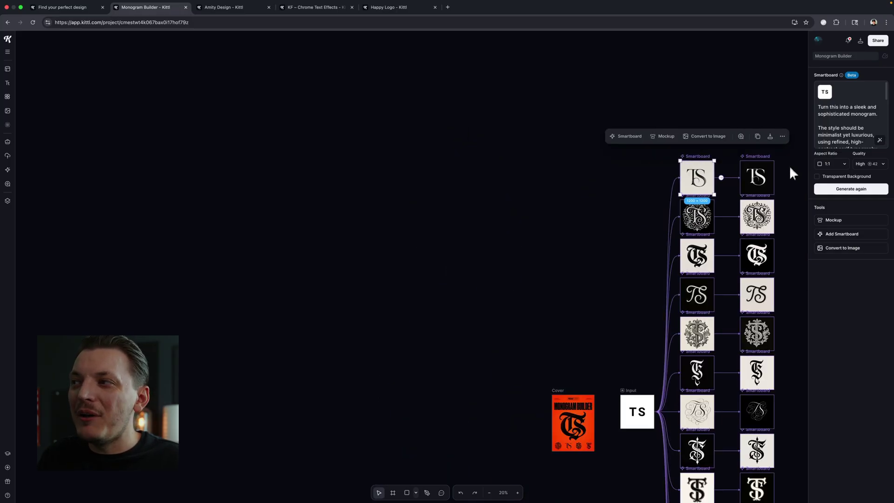
pyautogui.scroll(8, 789, 169)
pyautogui.click(631, 148)
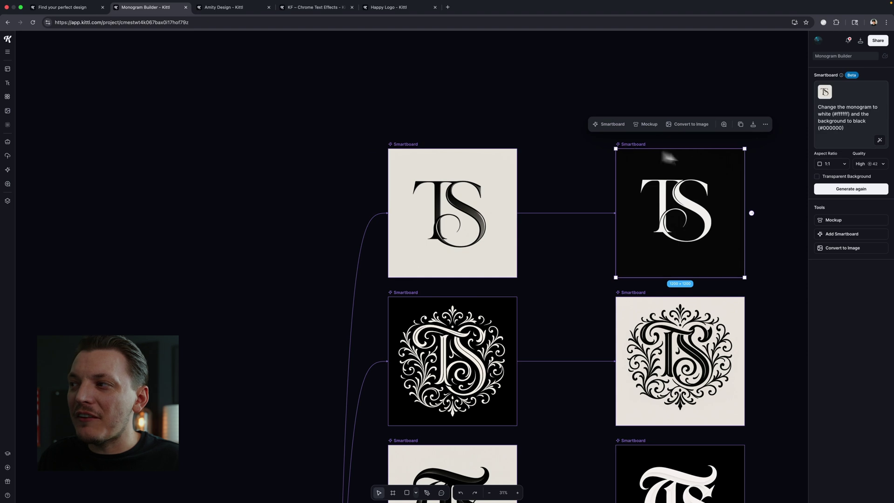
pyautogui.click(839, 234)
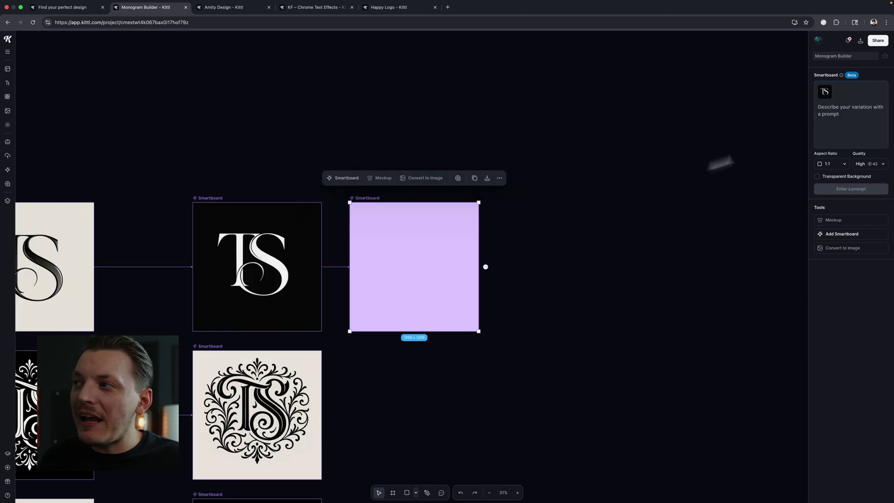
# Paste the vintage ornamental monogram prompt into the new smartboard and generate it at 1:1, High
pyautogui.click(834, 119)
pyautogui.press('super+v')
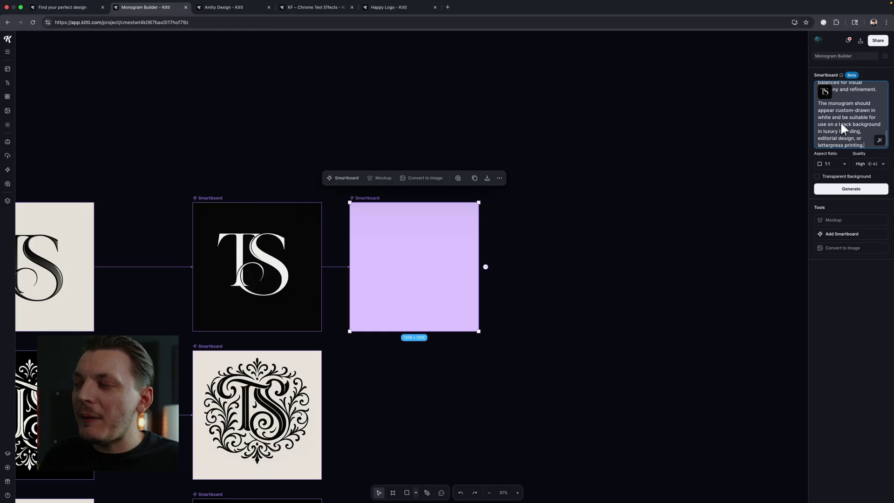
pyautogui.scroll(5, 839, 121)
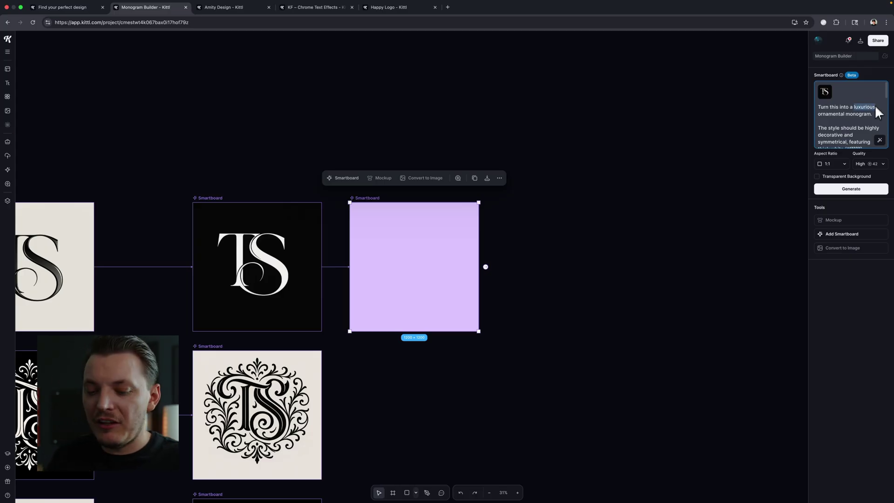
pyautogui.scroll(-3, 875, 114)
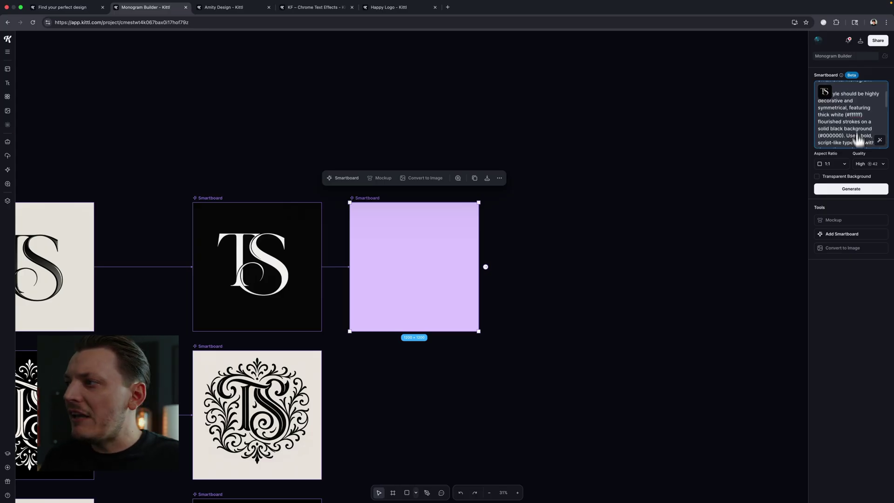
pyautogui.click(856, 191)
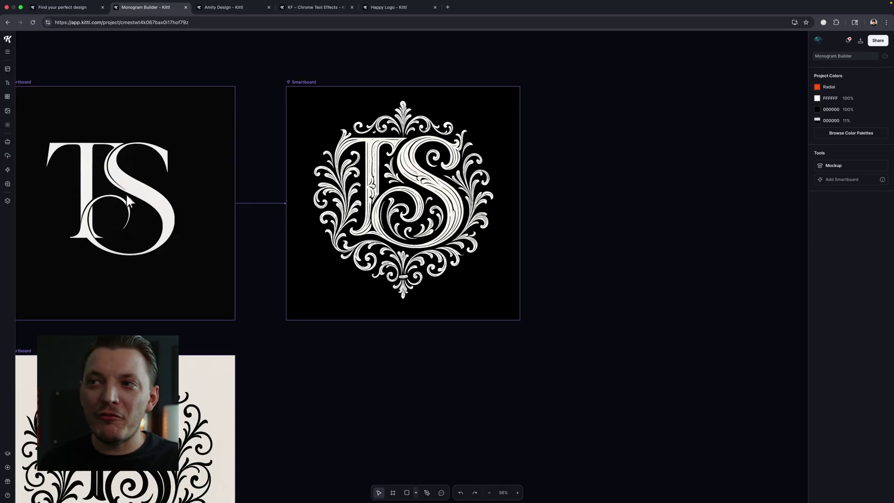
pyautogui.click(301, 82)
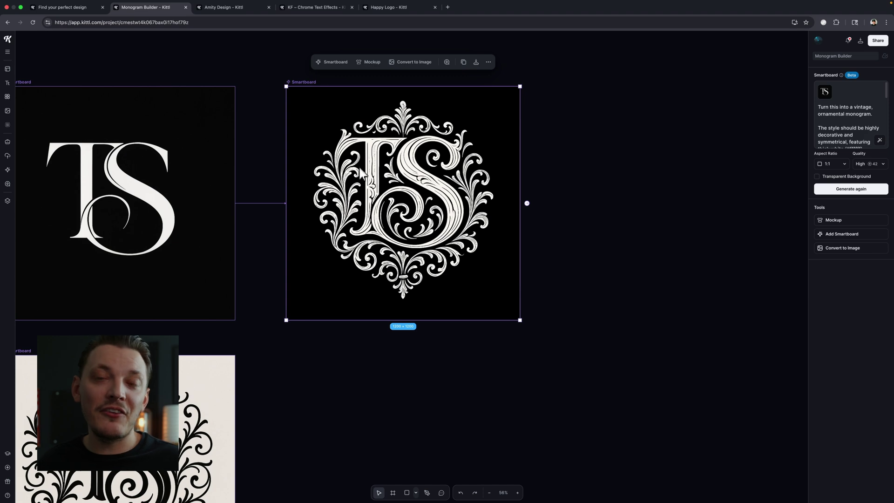
pyautogui.scroll(-10, 212, 321)
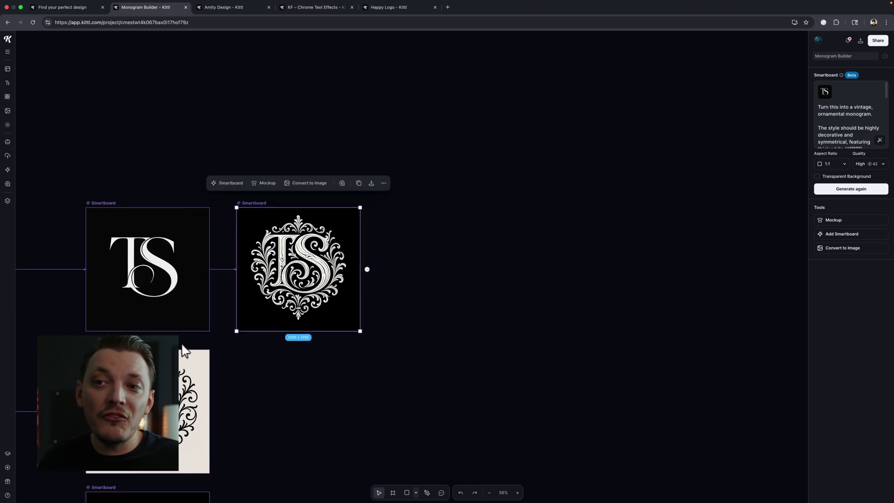
pyautogui.scroll(10, 116, 409)
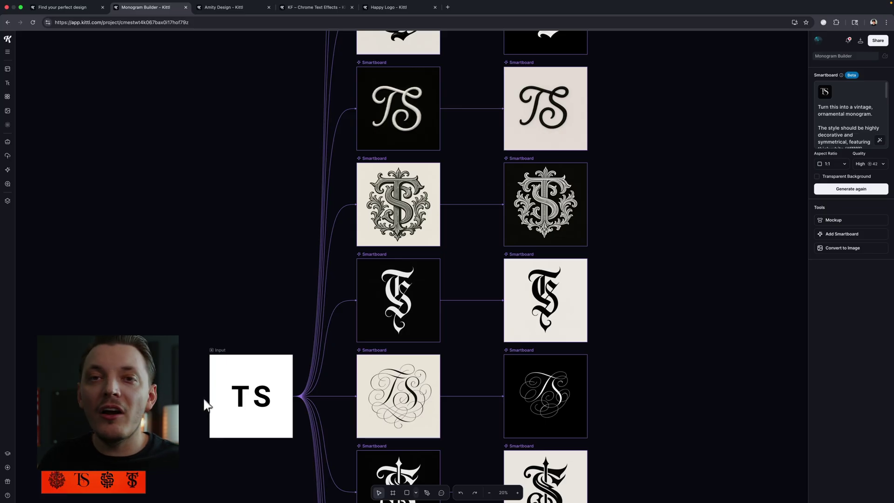
pyautogui.click(223, 8)
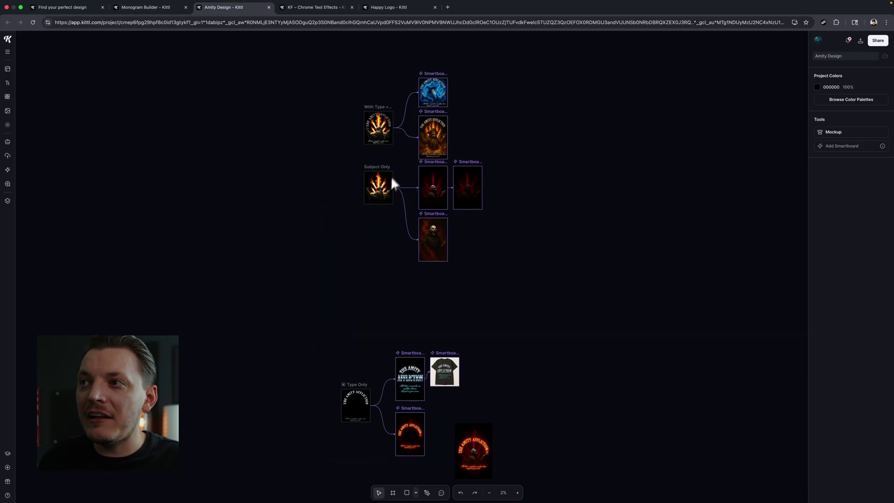
pyautogui.scroll(10, 390, 122)
pyautogui.scroll(-10, 362, 135)
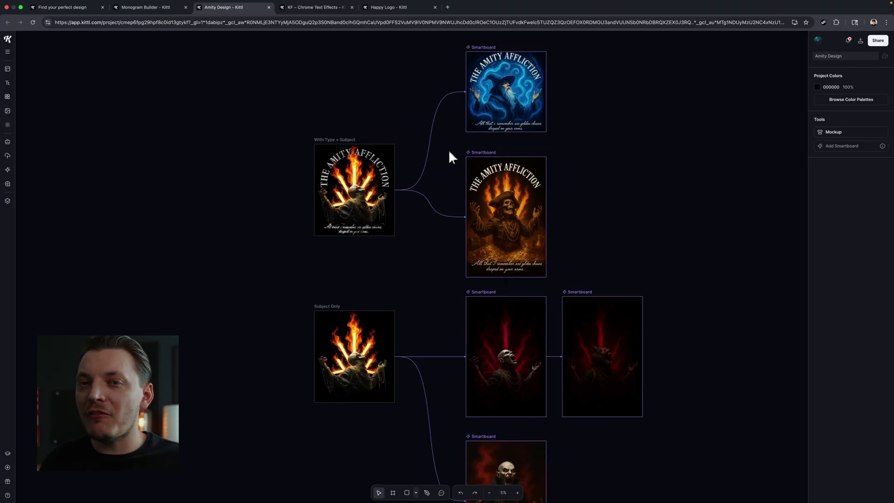
pyautogui.scroll(6, 351, 171)
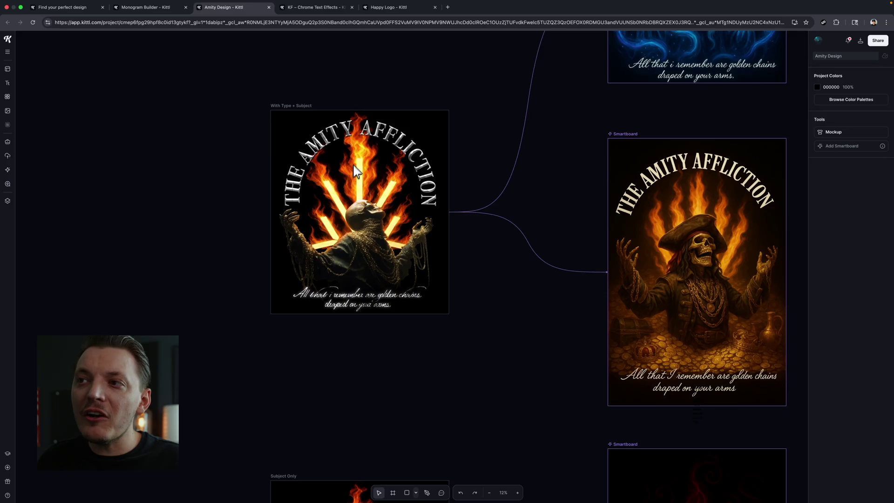
pyautogui.scroll(-10, 352, 196)
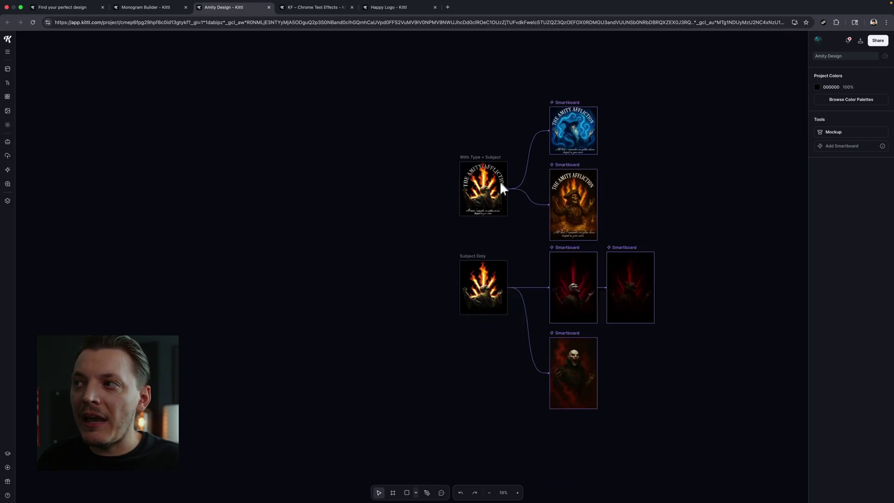
pyautogui.scroll(8, 546, 155)
pyautogui.scroll(4, 504, 261)
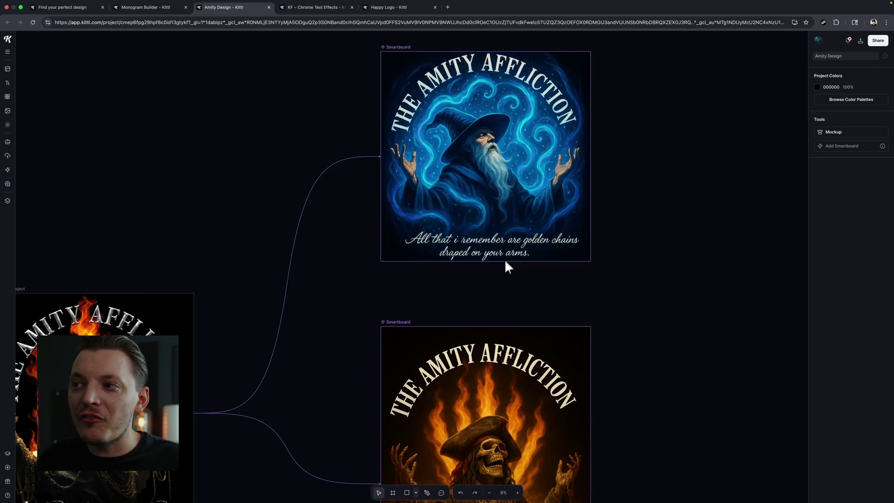
pyautogui.click(404, 56)
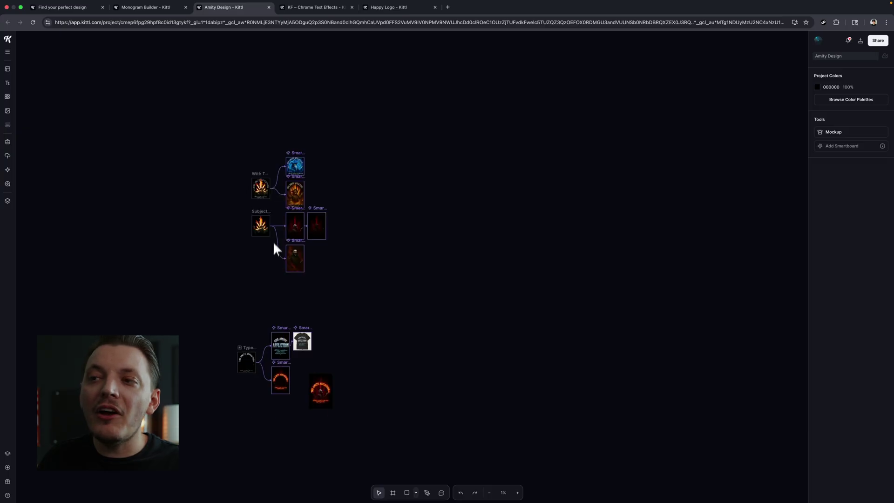
pyautogui.scroll(10, 267, 210)
pyautogui.scroll(3, 392, 122)
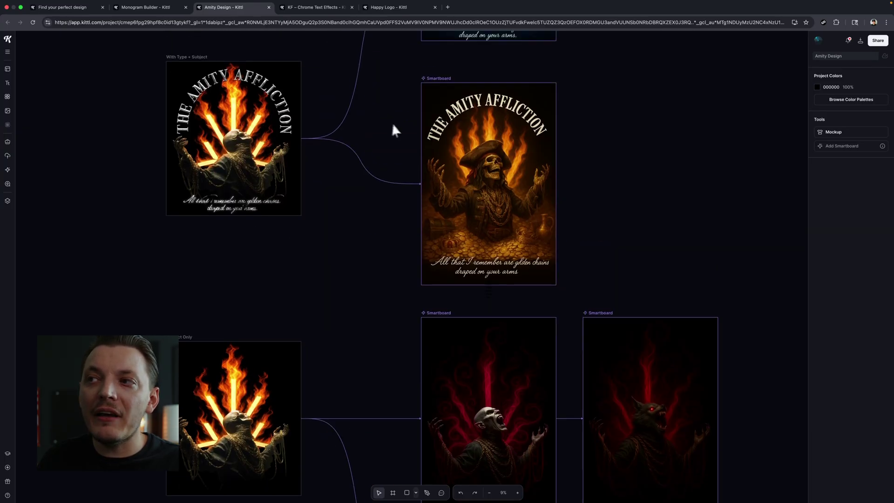
pyautogui.scroll(-10, 401, 138)
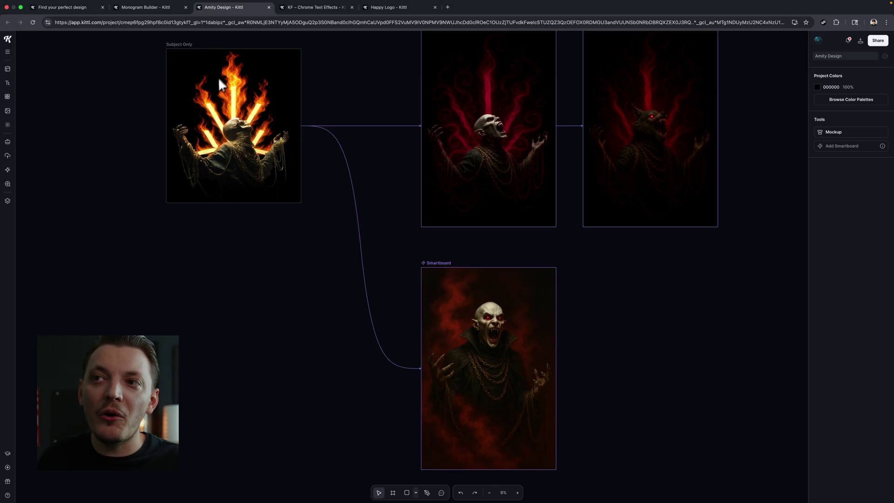
pyautogui.scroll(3, 465, 163)
pyautogui.scroll(-4, 463, 172)
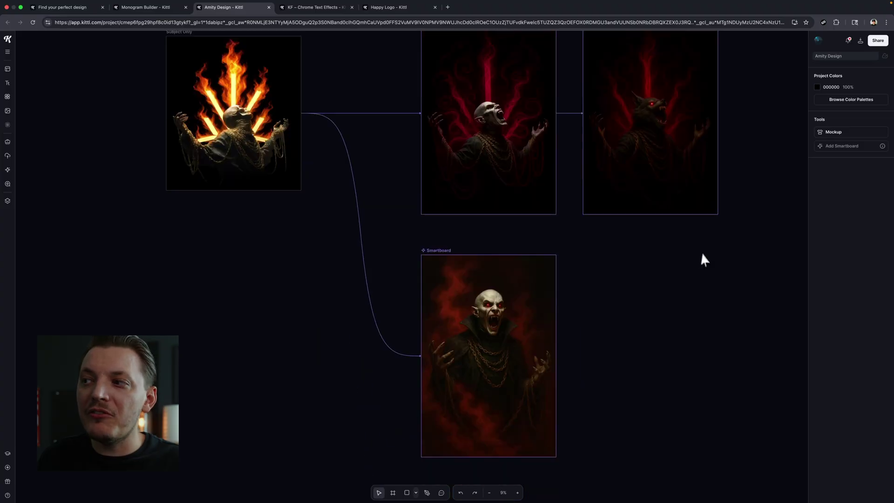
pyautogui.scroll(3, 503, 357)
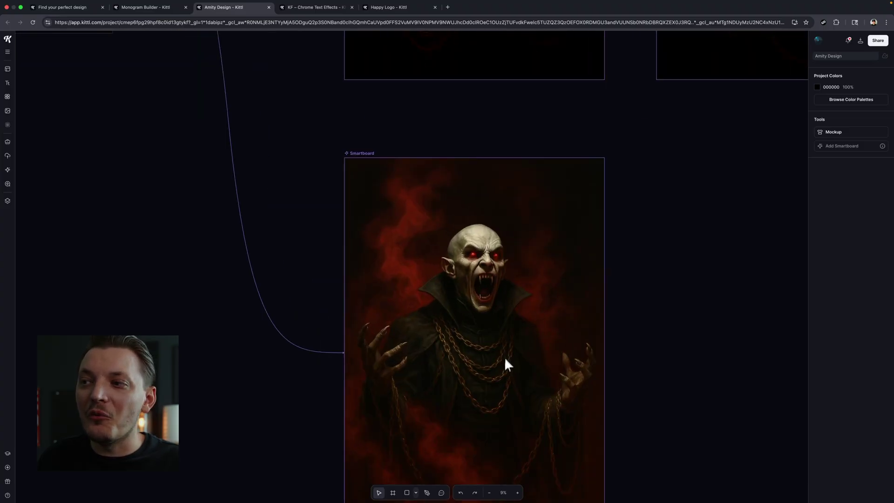
pyautogui.scroll(-5, 498, 354)
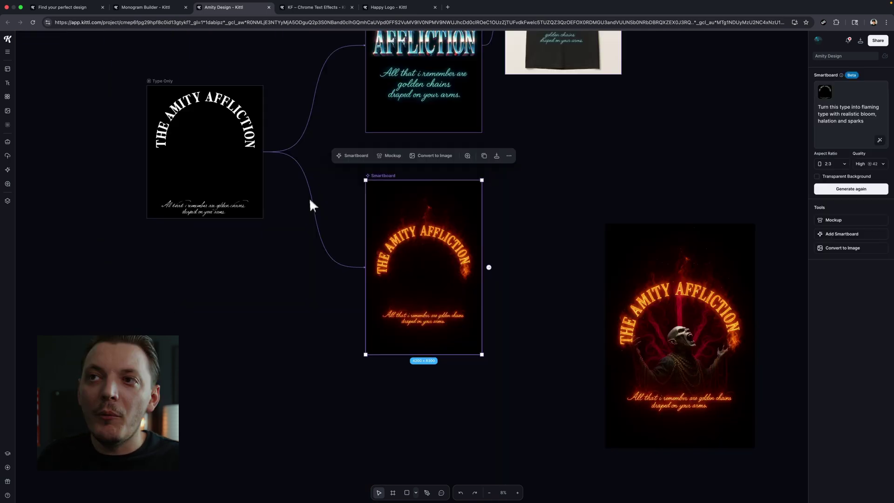
pyautogui.scroll(5, 213, 130)
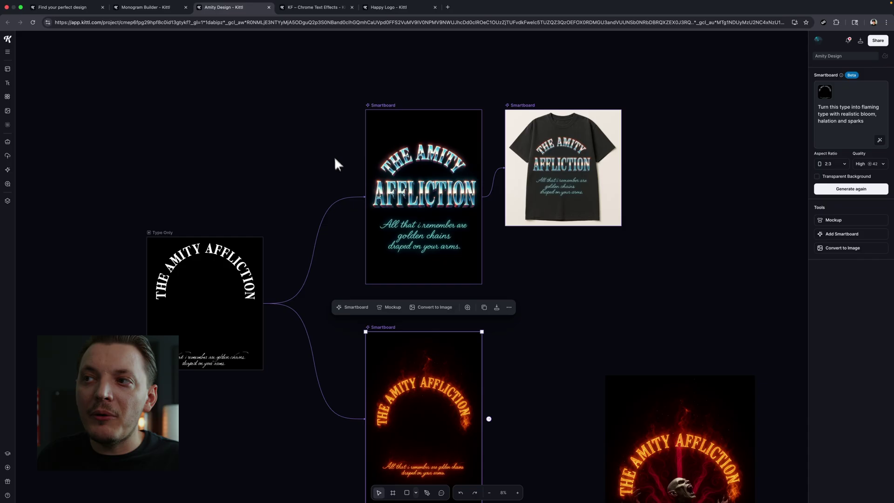
pyautogui.click(380, 105)
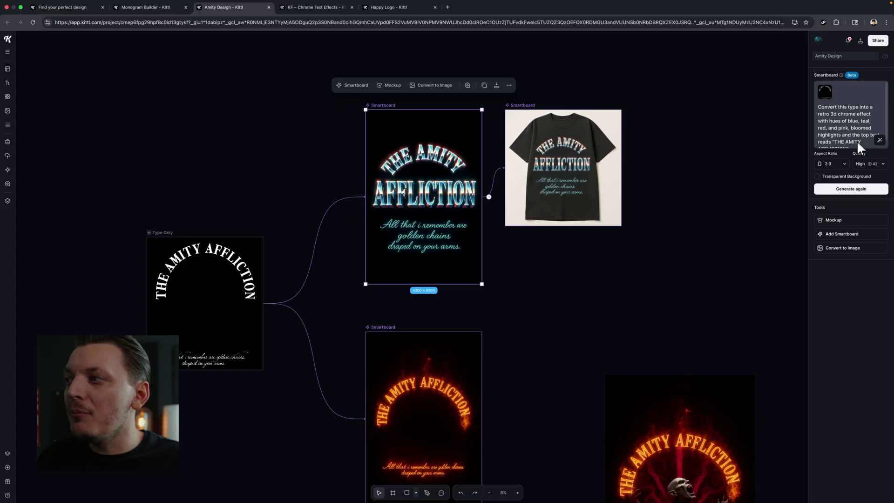
pyautogui.scroll(3, 491, 117)
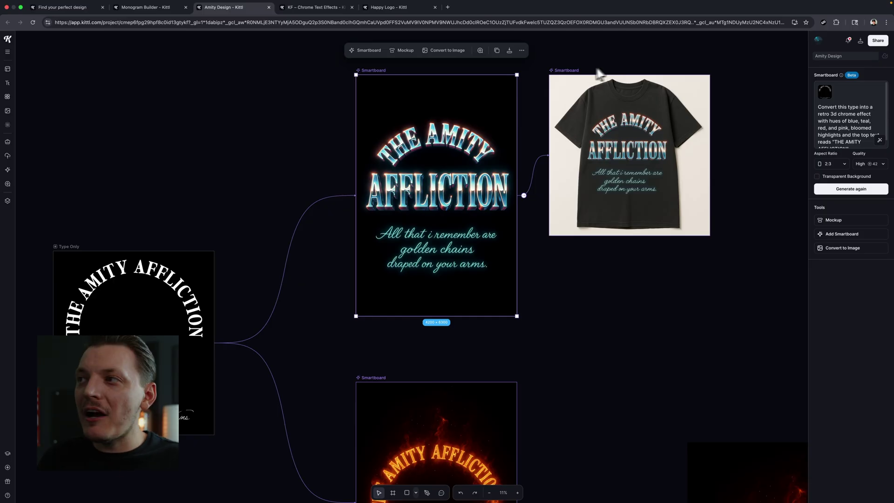
pyautogui.click(572, 77)
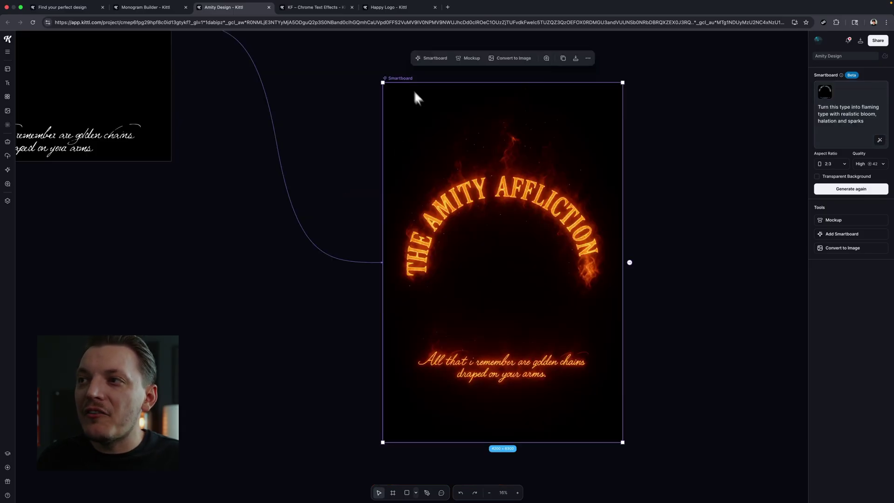
pyautogui.click(411, 80)
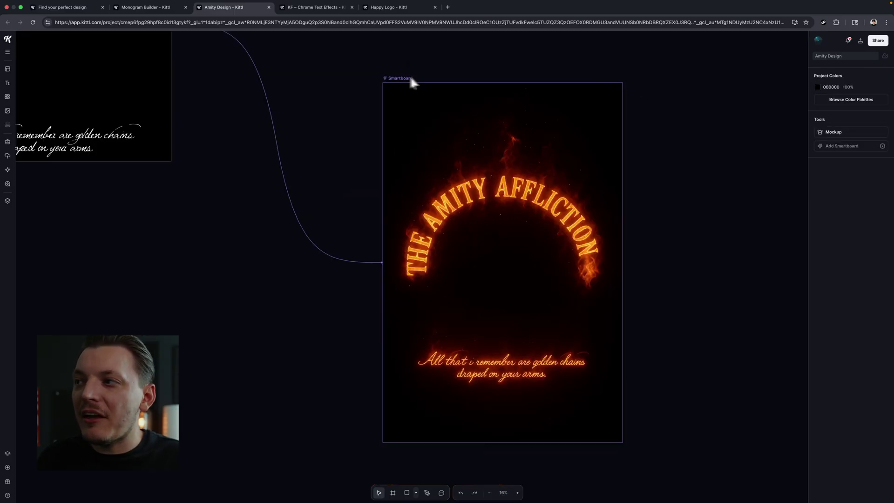
pyautogui.click(406, 79)
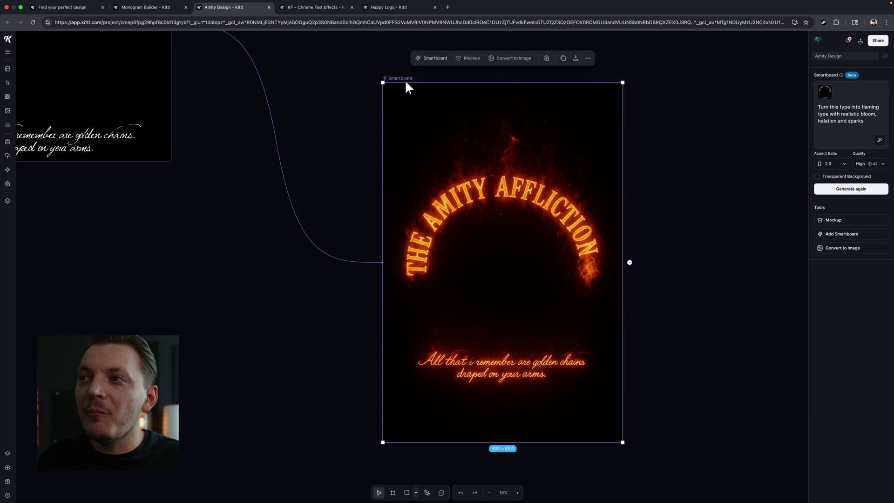
pyautogui.scroll(-2, 463, 175)
pyautogui.scroll(-5, 644, 211)
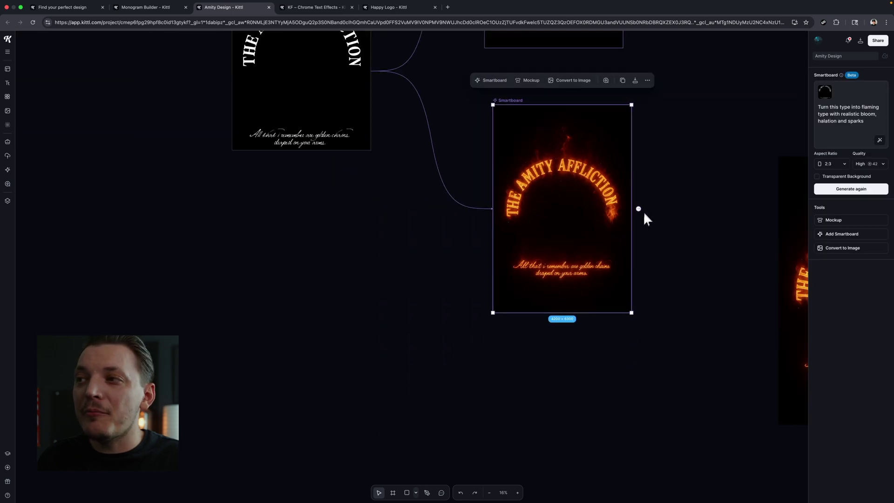
pyautogui.scroll(2, 684, 211)
pyautogui.scroll(2, 675, 210)
pyautogui.scroll(2, 559, 193)
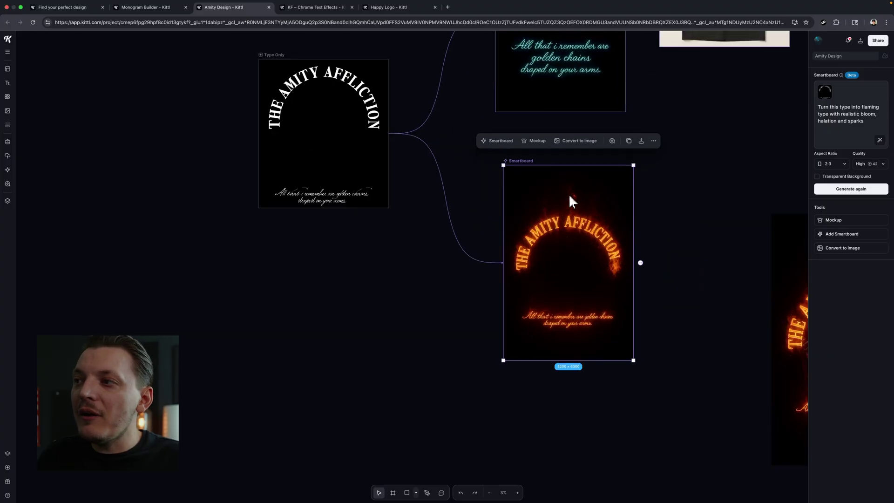
pyautogui.scroll(-10, 550, 191)
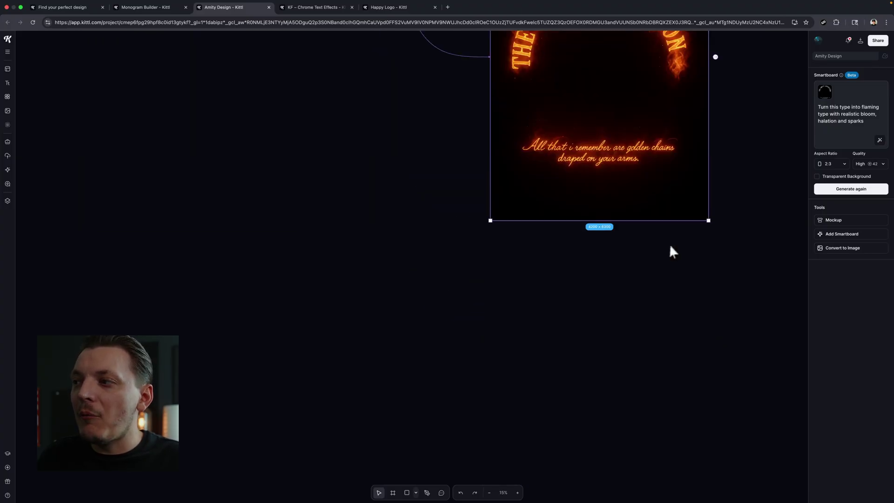
# Convert the flaming-type board to an image copy, move it aside, and set Screen blending
pyautogui.scroll(-8, 673, 210)
pyautogui.scroll(6, 784, 199)
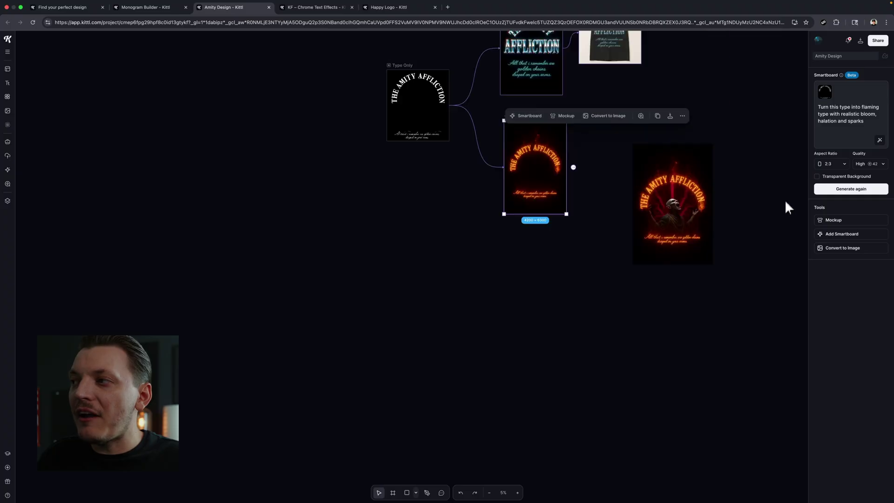
pyautogui.scroll(5, 719, 203)
pyautogui.scroll(-6, 717, 202)
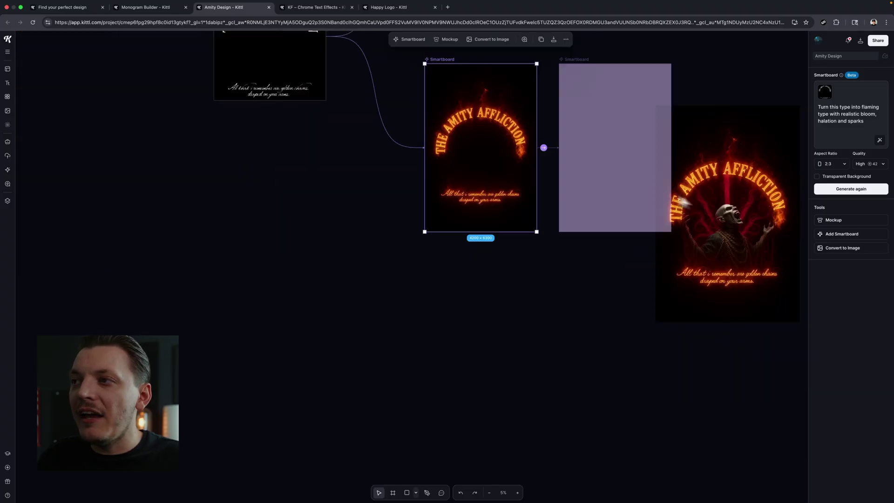
pyautogui.scroll(3, 442, 84)
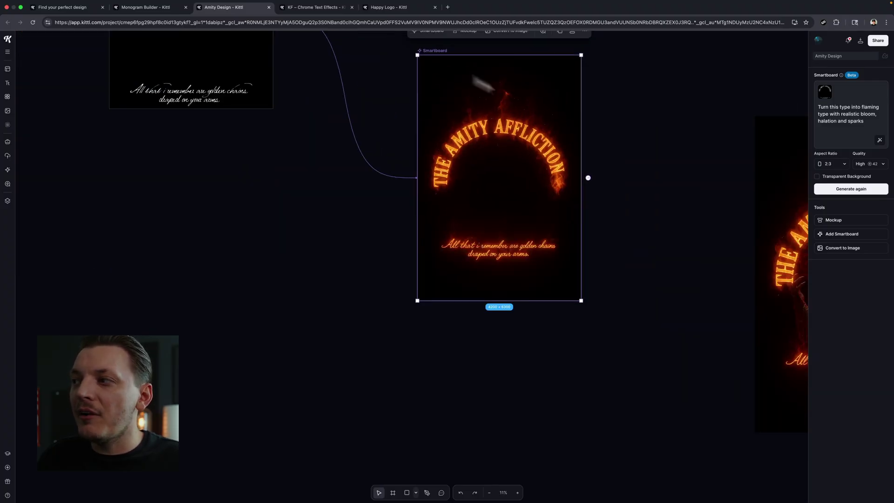
pyautogui.click(842, 248)
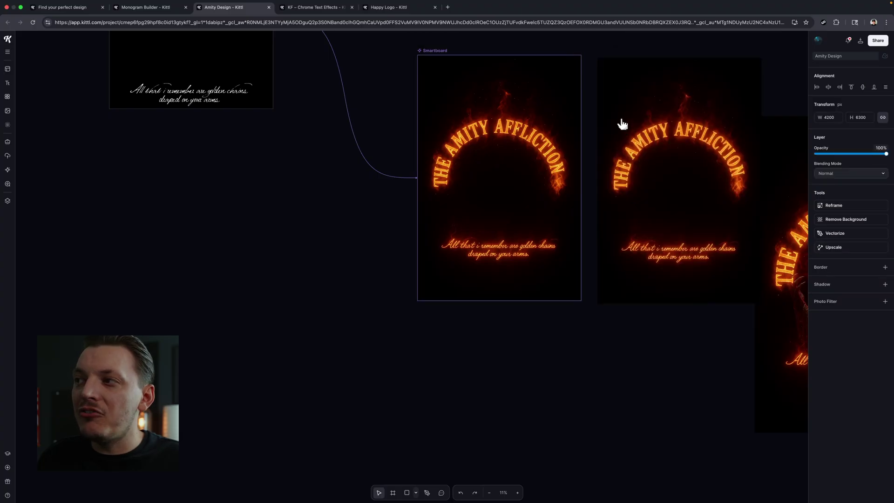
pyautogui.moveTo(619, 124); pyautogui.dragTo(577, 117)
pyautogui.moveTo(618, 148); pyautogui.dragTo(654, 156)
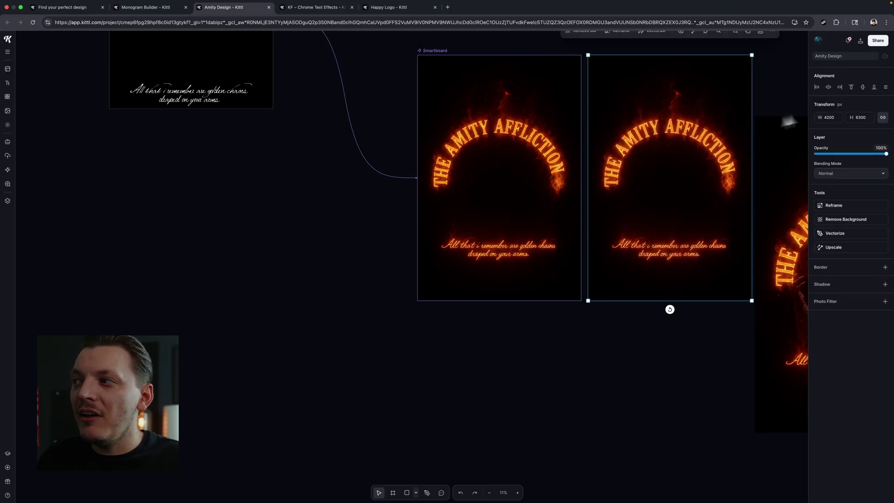
pyautogui.click(833, 176)
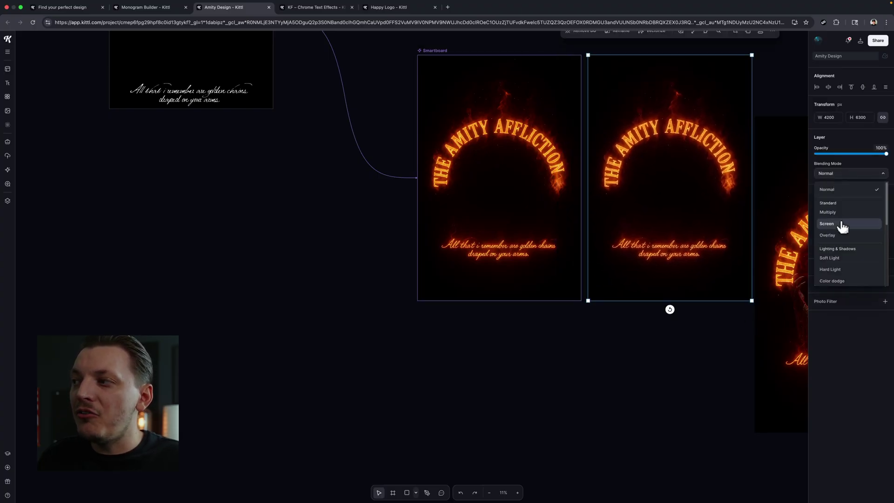
pyautogui.click(827, 223)
# Move the flaming text image over the figure poster, undo the last move, and select the poster
pyautogui.scroll(-2, 764, 215)
pyautogui.moveTo(394, 147); pyautogui.dragTo(630, 155)
pyautogui.moveTo(466, 217); pyautogui.dragTo(454, 231)
pyautogui.press('super+z')
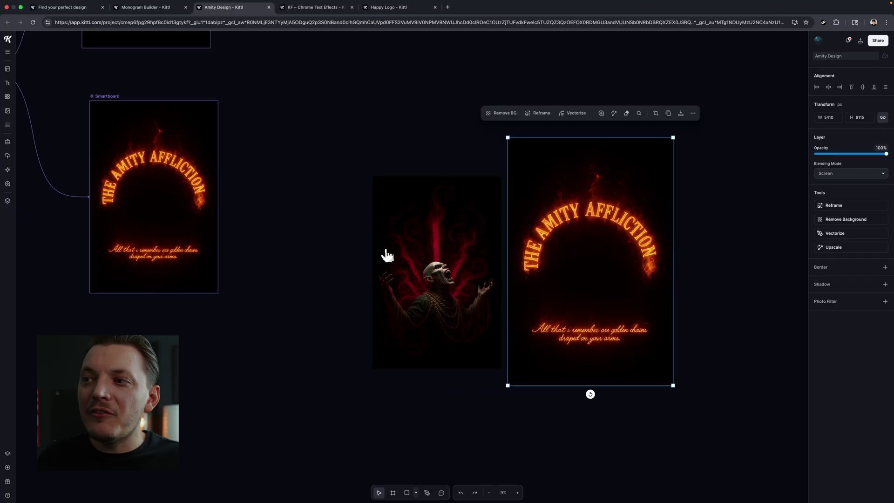
pyautogui.click(385, 249)
pyautogui.scroll(10, 289, 159)
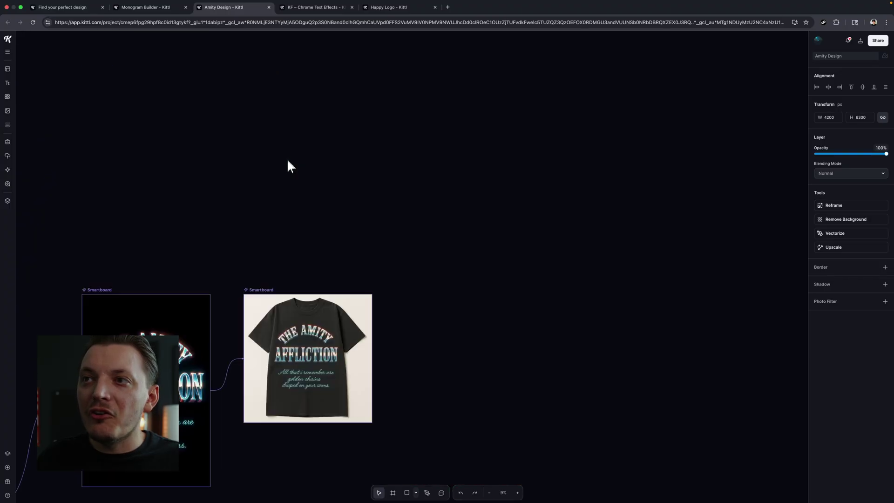
# Convert the fire vampire smartboard into a standalone image
pyautogui.scroll(-5, 287, 158)
pyautogui.scroll(3, 284, 140)
pyautogui.scroll(10, 284, 221)
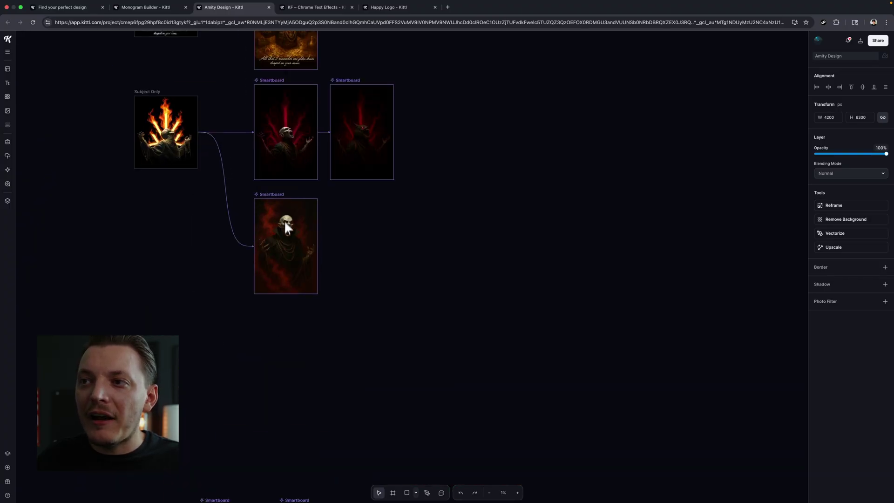
pyautogui.click(288, 236)
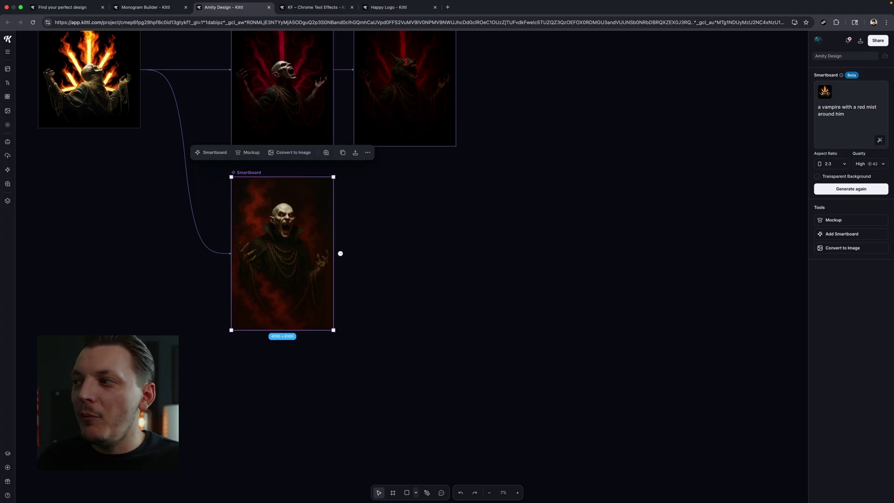
pyautogui.click(857, 249)
# Drag the fire image onto the T-shirt board, then back below the vampire boards
pyautogui.scroll(-10, 512, 210)
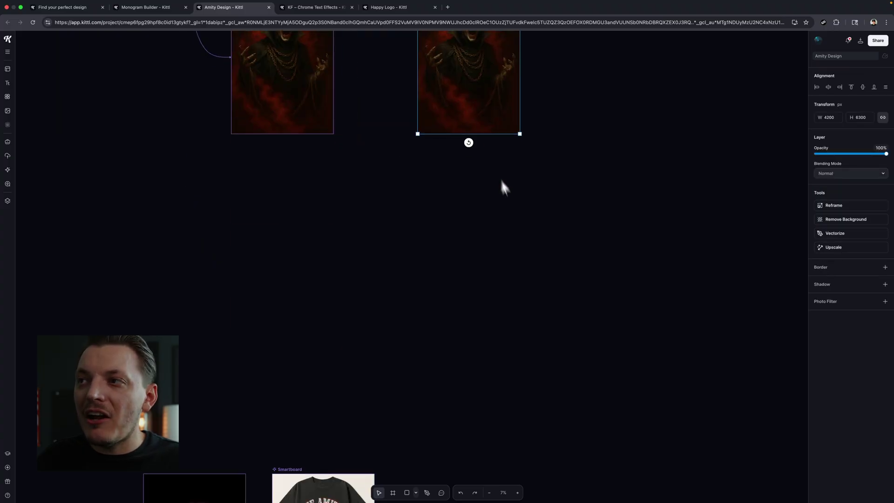
pyautogui.scroll(-5, 525, 239)
pyautogui.scroll(3, 545, 132)
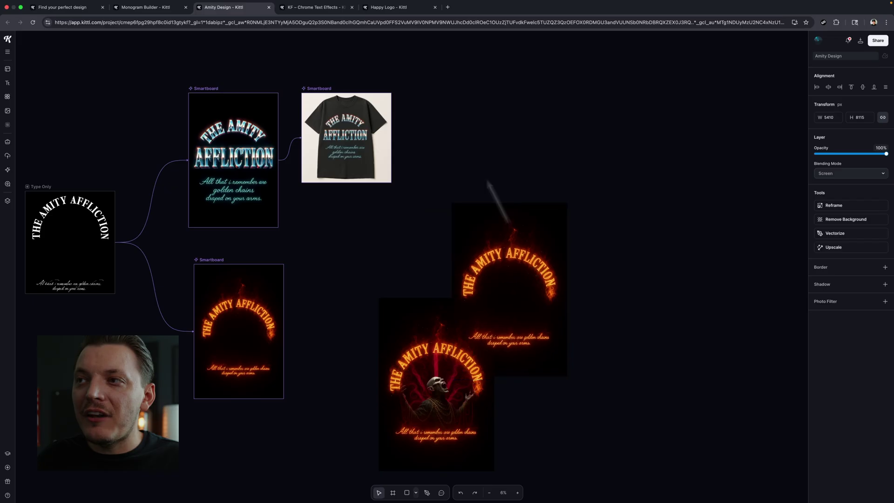
pyautogui.moveTo(538, 288); pyautogui.dragTo(435, 89)
pyautogui.scroll(2, 433, 89)
pyautogui.moveTo(435, 249); pyautogui.dragTo(391, 38)
pyautogui.scroll(6, 391, 47)
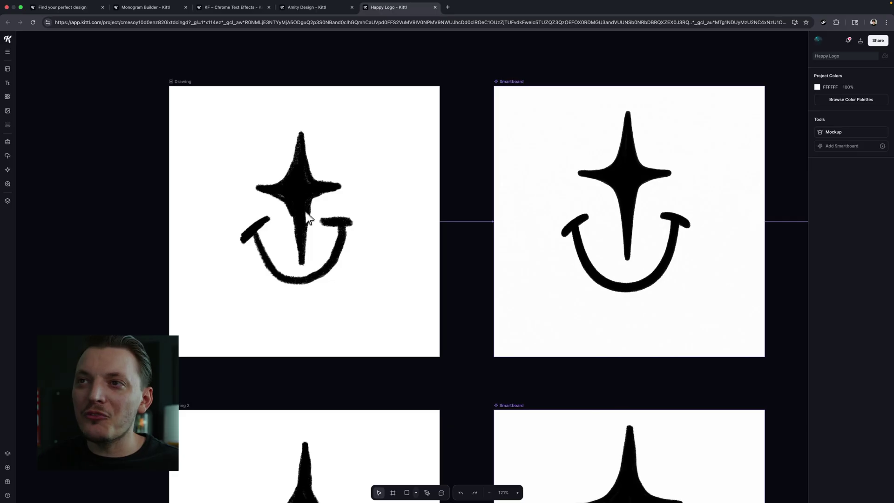
pyautogui.scroll(5, 300, 219)
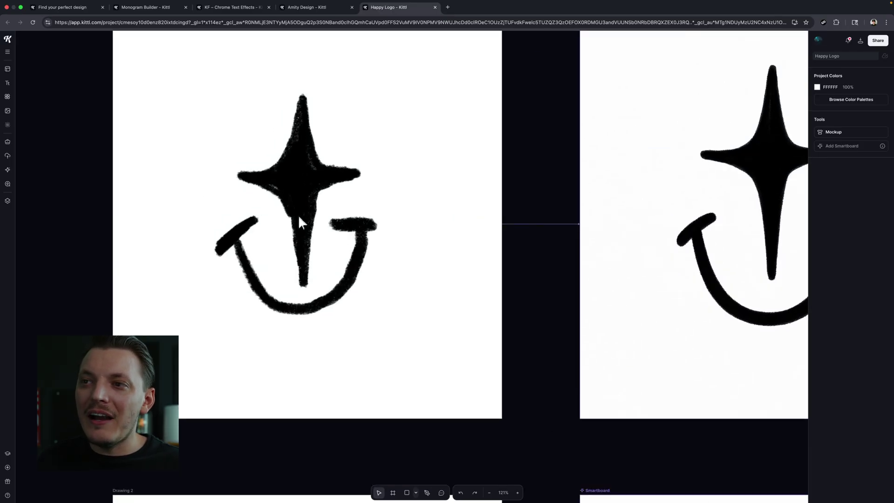
pyautogui.scroll(-10, 300, 217)
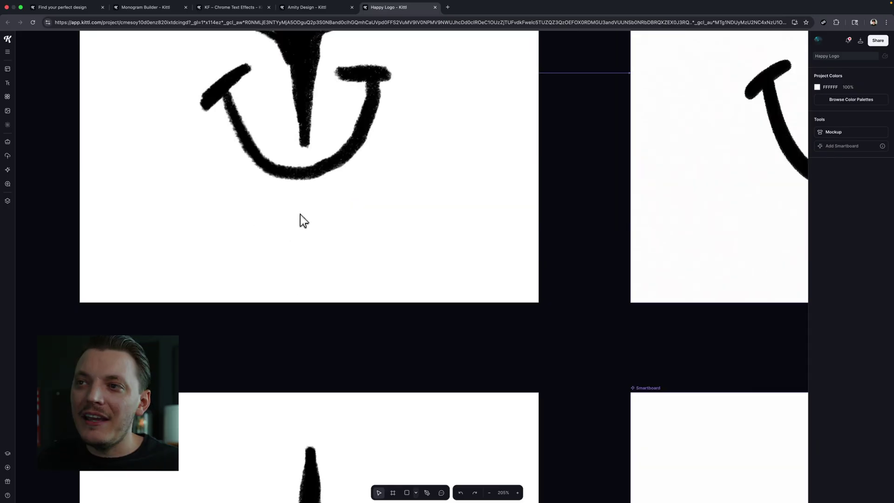
pyautogui.scroll(-4, 314, 235)
pyautogui.scroll(-10, 317, 231)
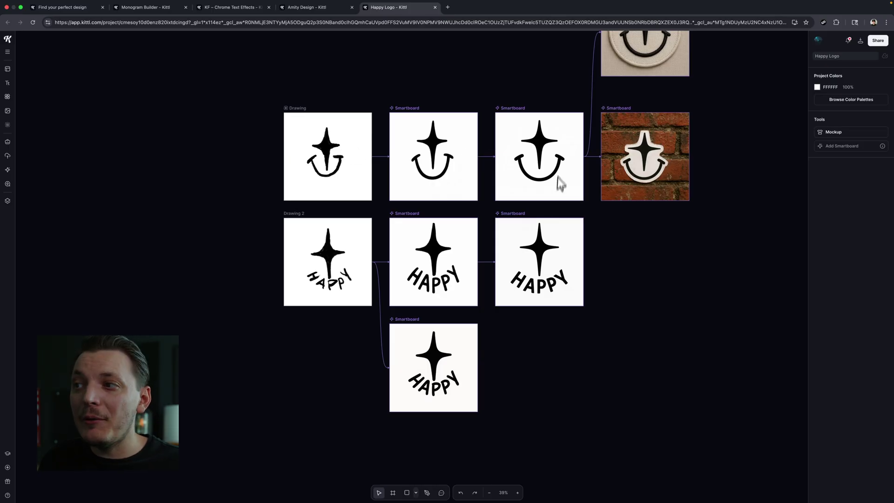
pyautogui.scroll(10, 478, 148)
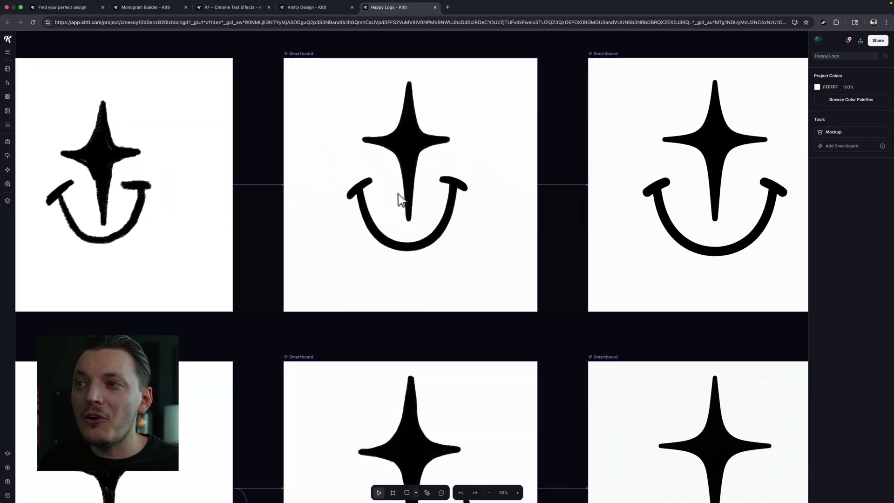
pyautogui.scroll(-3, 405, 199)
pyautogui.scroll(-2, 624, 185)
pyautogui.scroll(10, 635, 173)
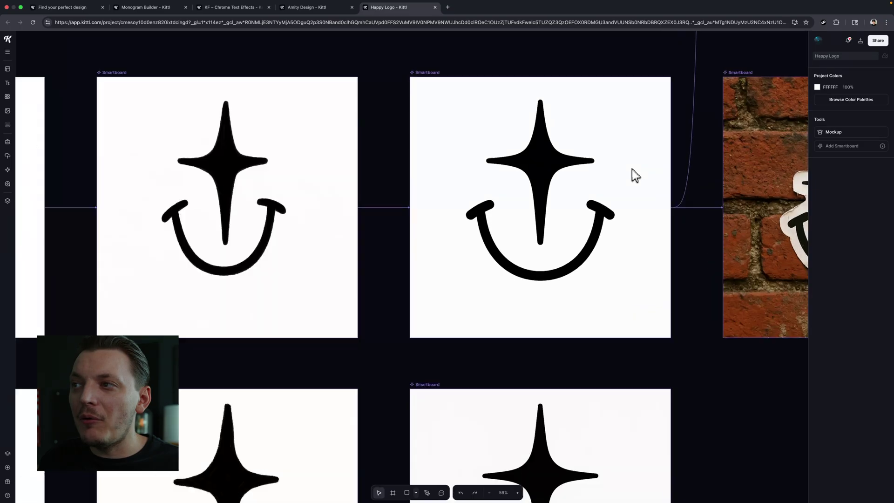
pyautogui.scroll(-4, 577, 178)
pyautogui.scroll(-3, 577, 178)
pyautogui.scroll(3, 603, 177)
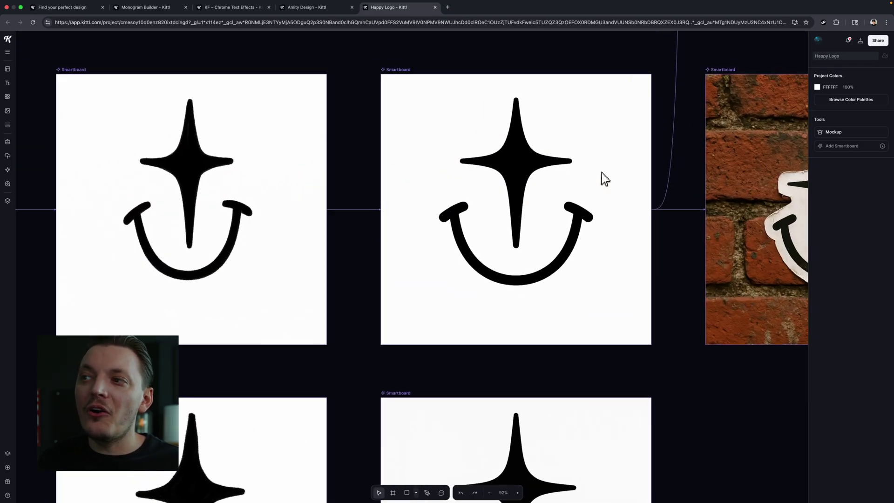
pyautogui.scroll(-4, 599, 177)
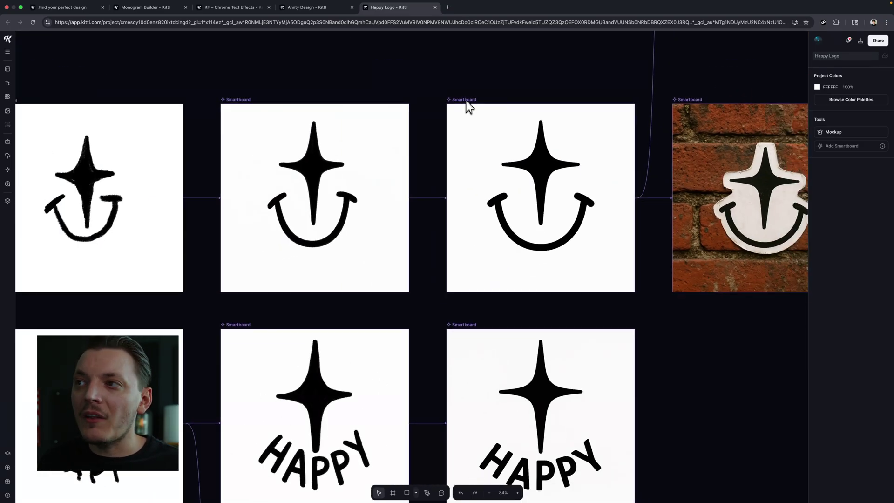
pyautogui.click(466, 101)
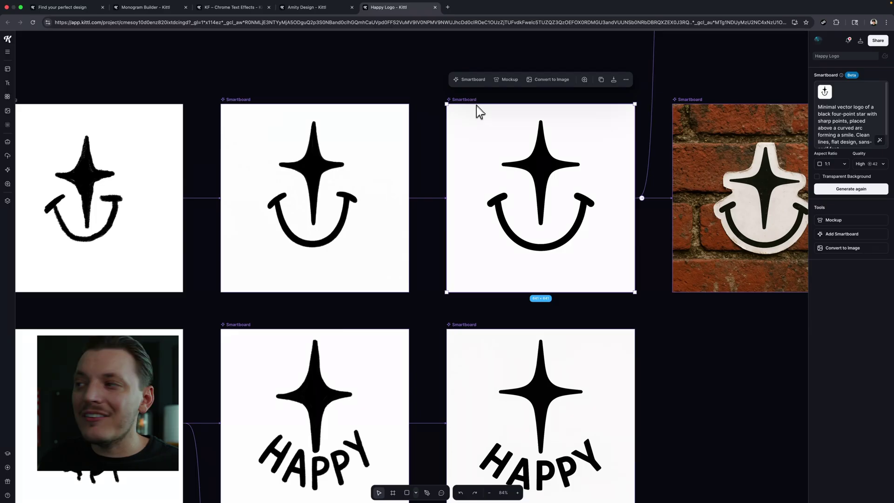
# Convert the refined star-smile smartboard into an image and drag it onto empty canvas
pyautogui.click(845, 249)
pyautogui.scroll(-5, 700, 201)
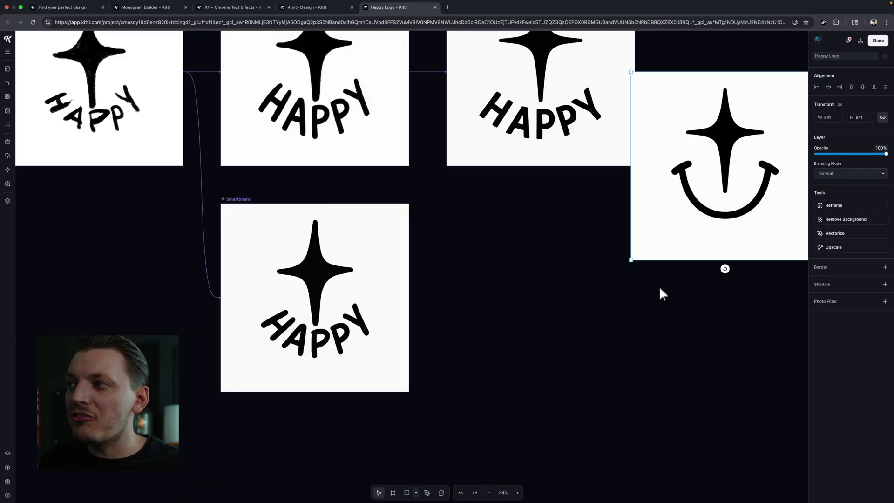
pyautogui.moveTo(678, 194); pyautogui.dragTo(576, 357)
pyautogui.scroll(-4, 577, 356)
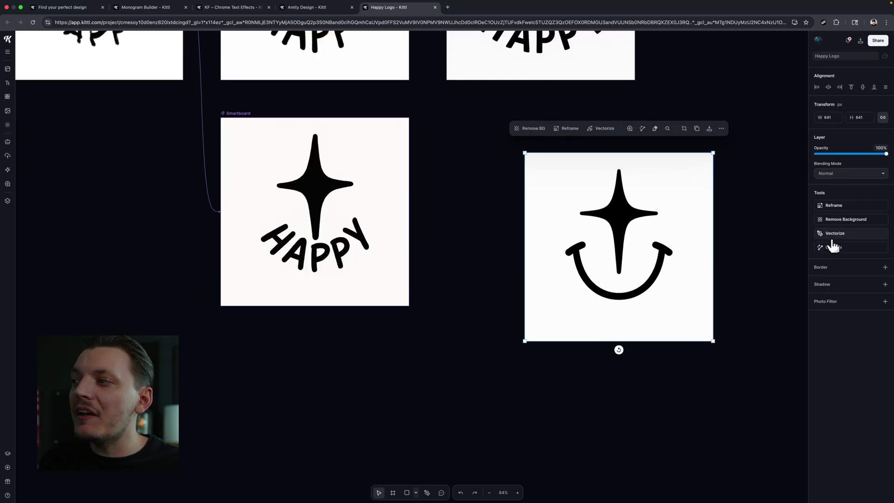
# Vectorize the star-smile image into a black vector and move it left
pyautogui.click(833, 234)
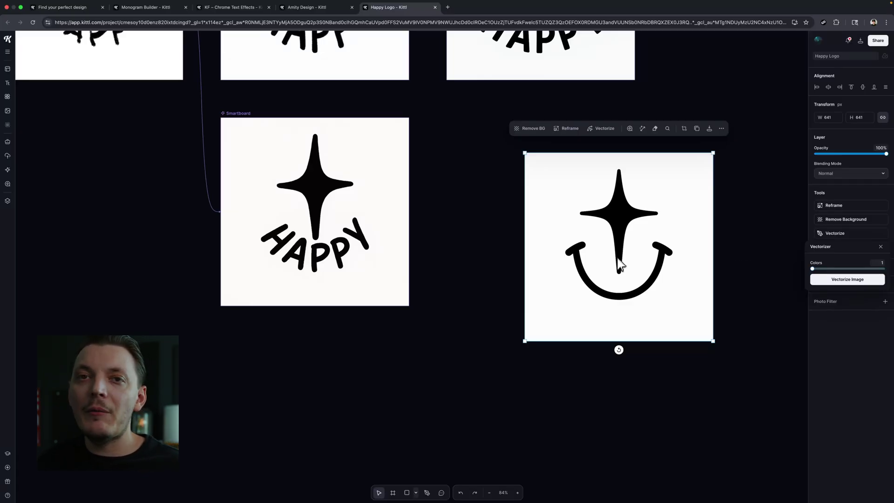
pyautogui.click(833, 280)
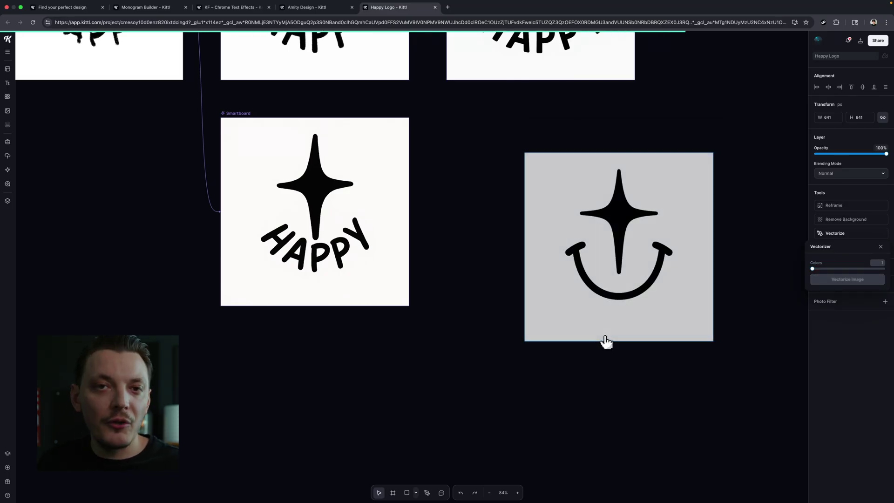
pyautogui.moveTo(613, 273); pyautogui.dragTo(586, 210)
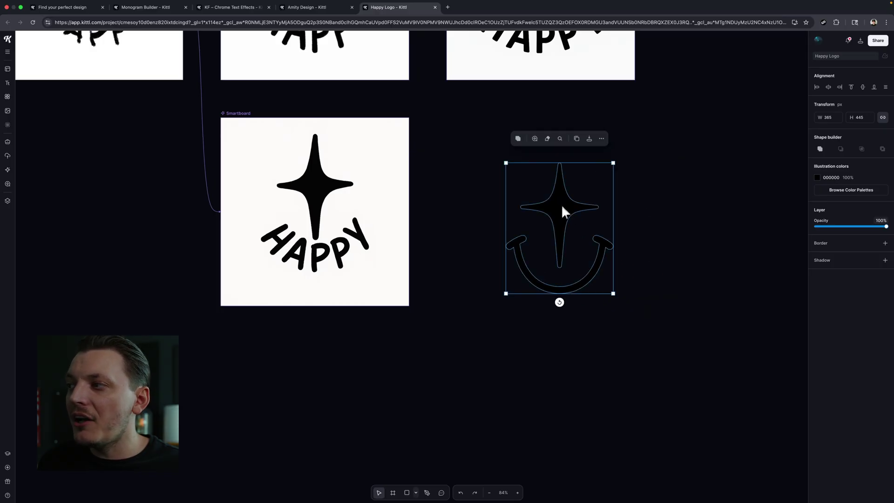
# Fill the star-smile vector with white (FFFFFF)
pyautogui.click(817, 178)
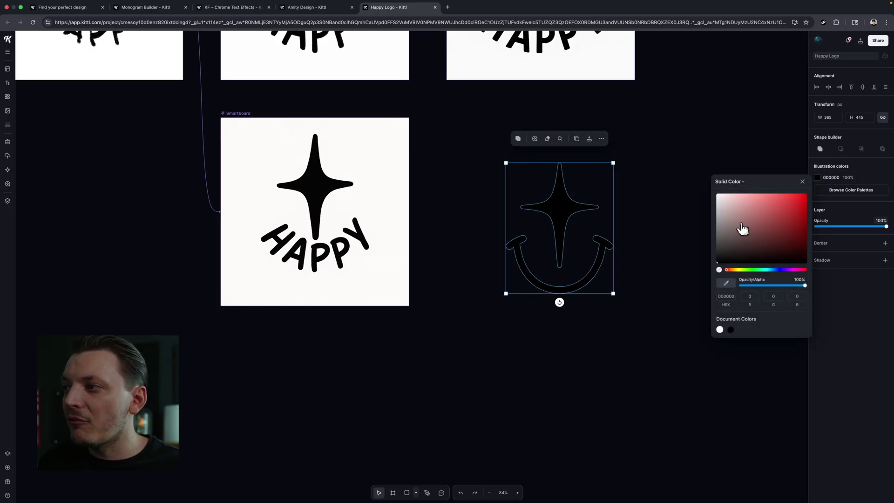
pyautogui.click(719, 329)
pyautogui.click(659, 211)
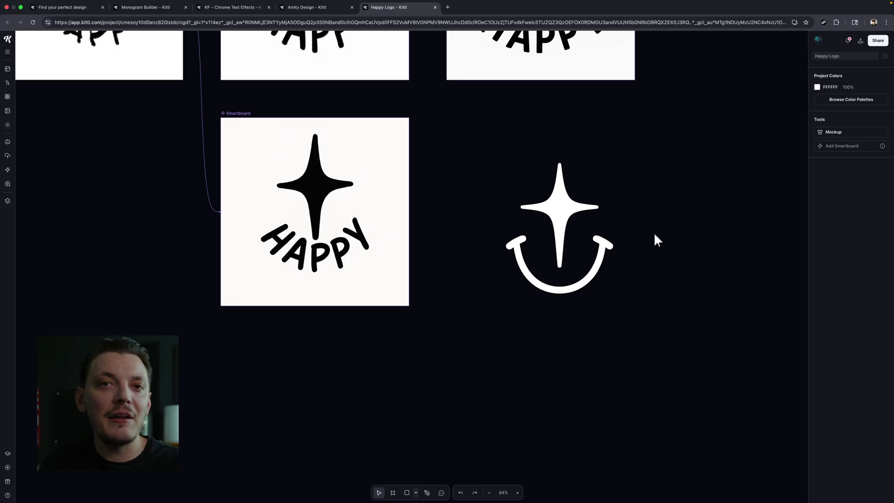
# Drag the inner corner point of the smile's right arm upward
pyautogui.scroll(5, 586, 216)
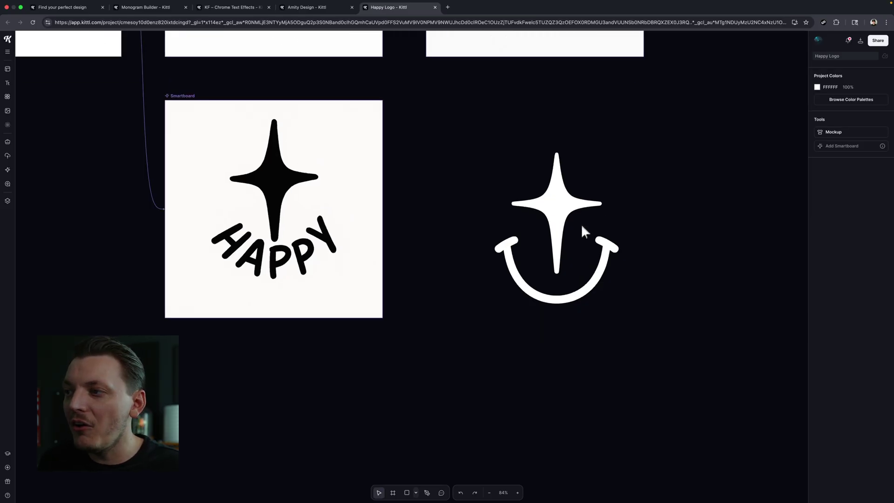
pyautogui.click(556, 177)
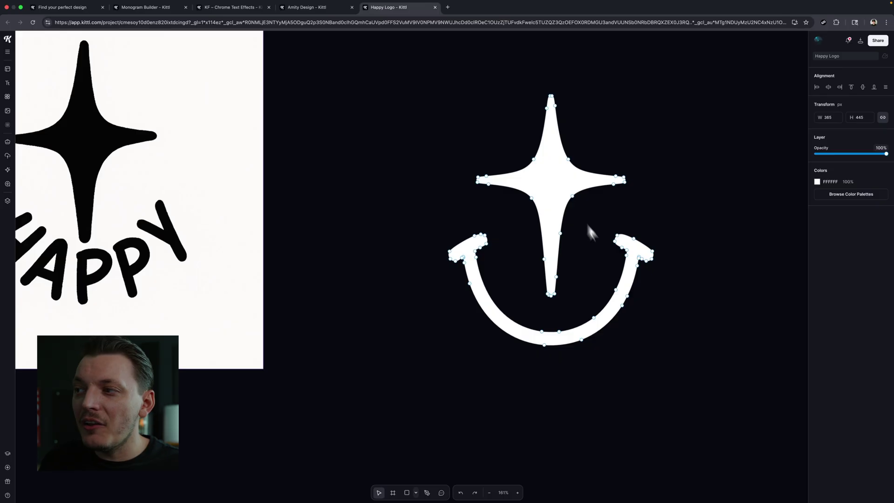
pyautogui.scroll(5, 586, 221)
pyautogui.scroll(3, 640, 264)
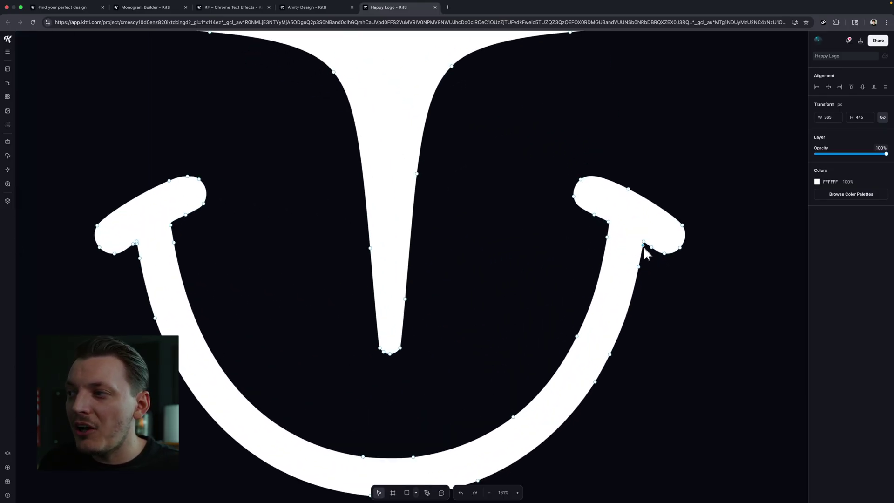
pyautogui.moveTo(642, 249); pyautogui.dragTo(640, 227)
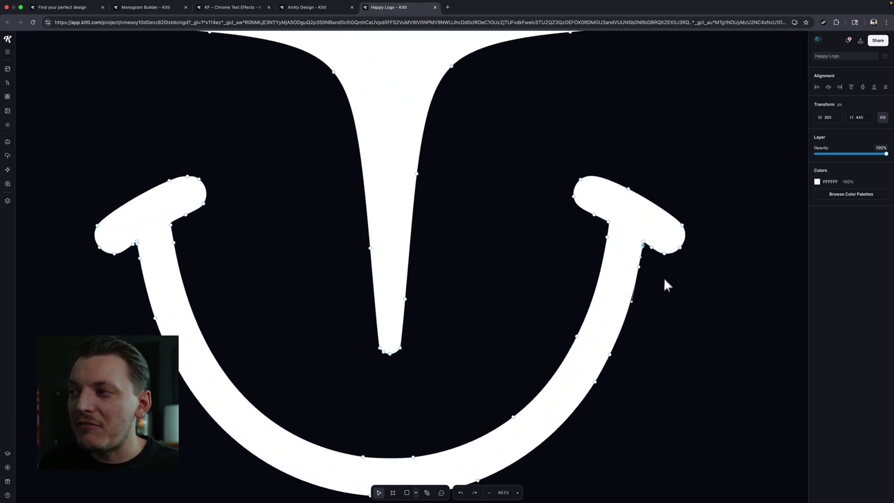
pyautogui.scroll(-5, 443, 245)
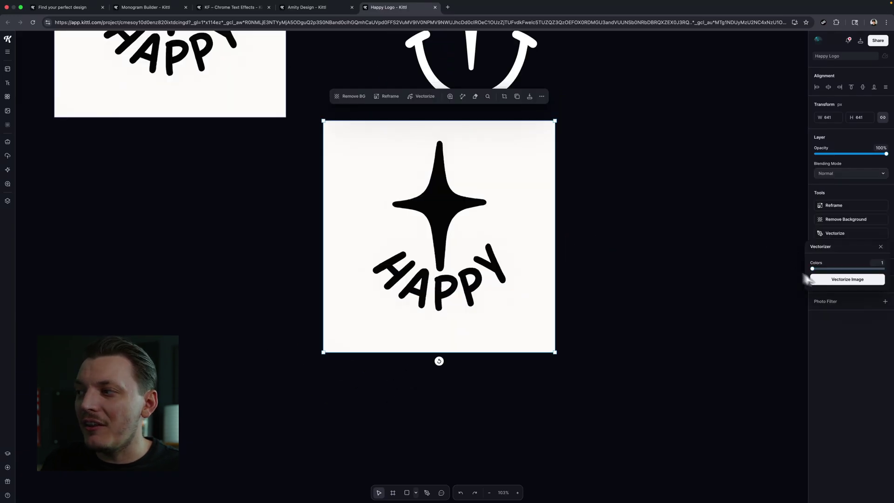
# Vectorize the star-and-HAPPY logo image into a white vector
pyautogui.click(847, 280)
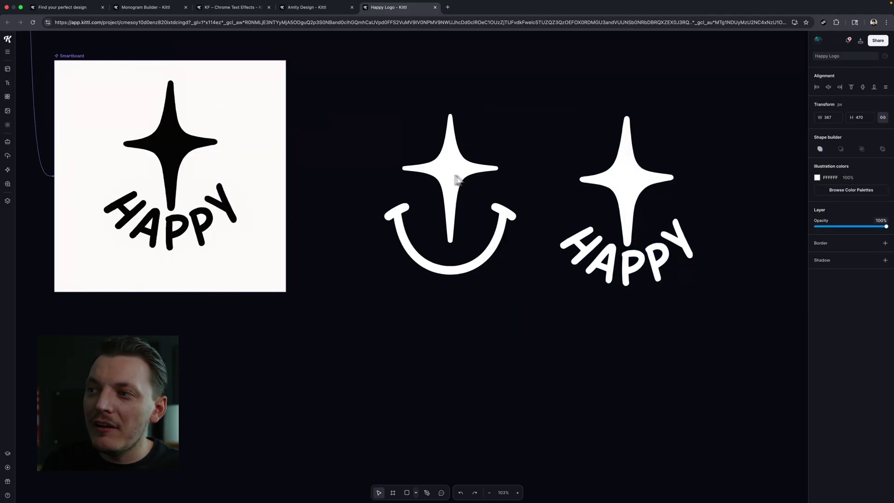
pyautogui.click(469, 181)
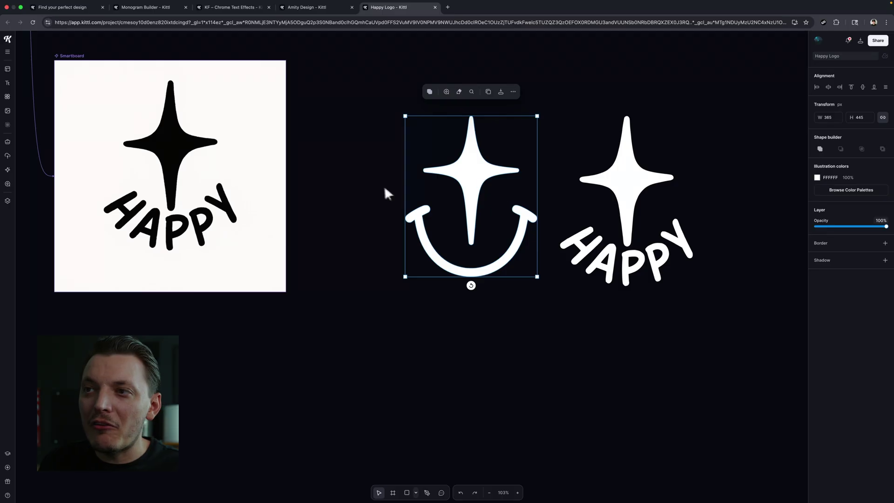
pyautogui.scroll(-5, 421, 178)
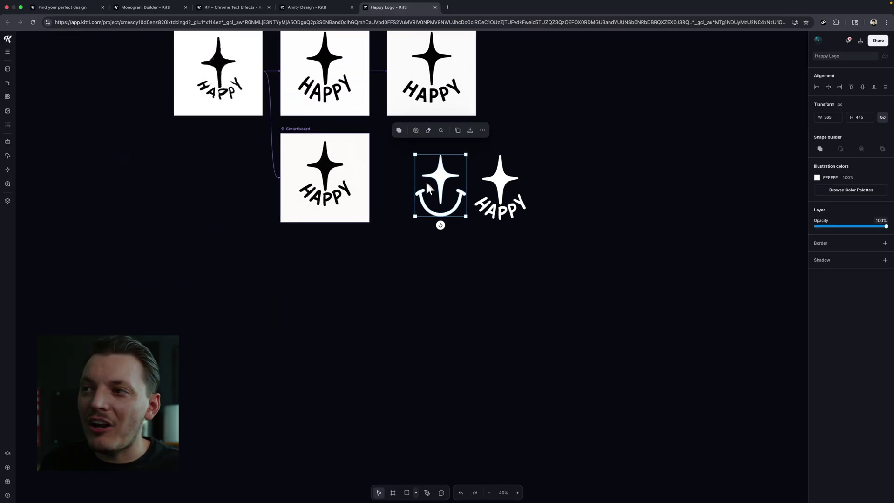
pyautogui.scroll(5, 427, 187)
# Reposition the white star-smile logo beside the HAPPY vector, undoing one stray move
pyautogui.moveTo(446, 169); pyautogui.dragTo(323, 310)
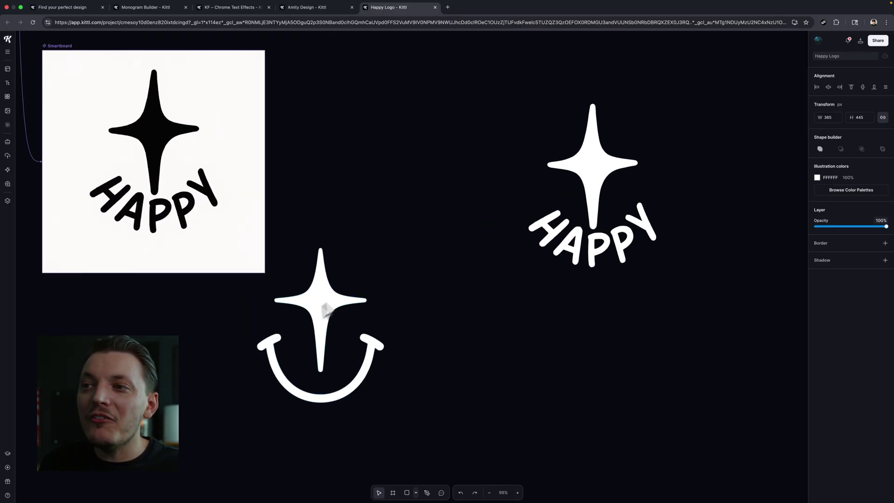
pyautogui.scroll(-4, 331, 295)
pyautogui.moveTo(347, 154); pyautogui.dragTo(189, 223)
pyautogui.hotkey('ctrl', 'z')
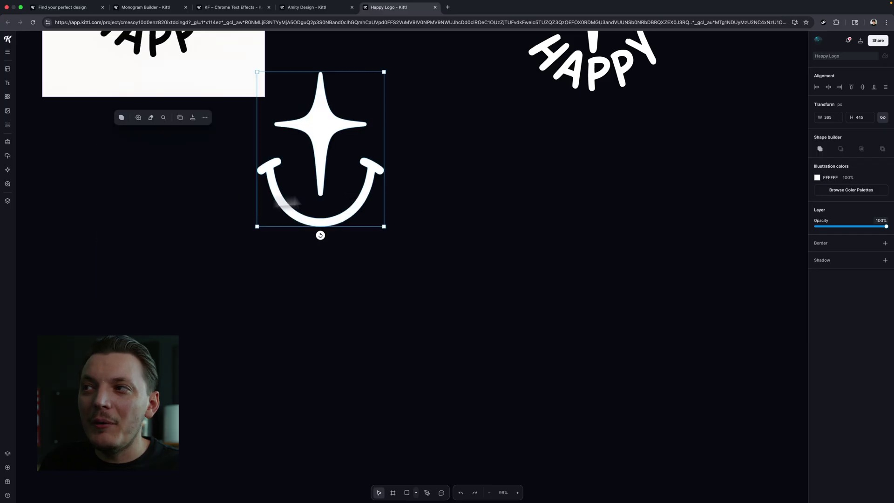
pyautogui.scroll(6, 536, 212)
pyautogui.moveTo(352, 372); pyautogui.dragTo(473, 231)
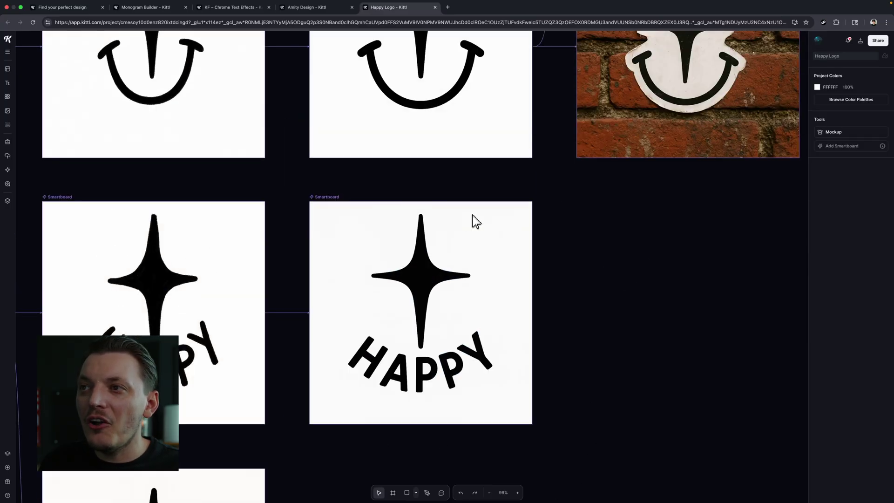
pyautogui.scroll(6, 390, 266)
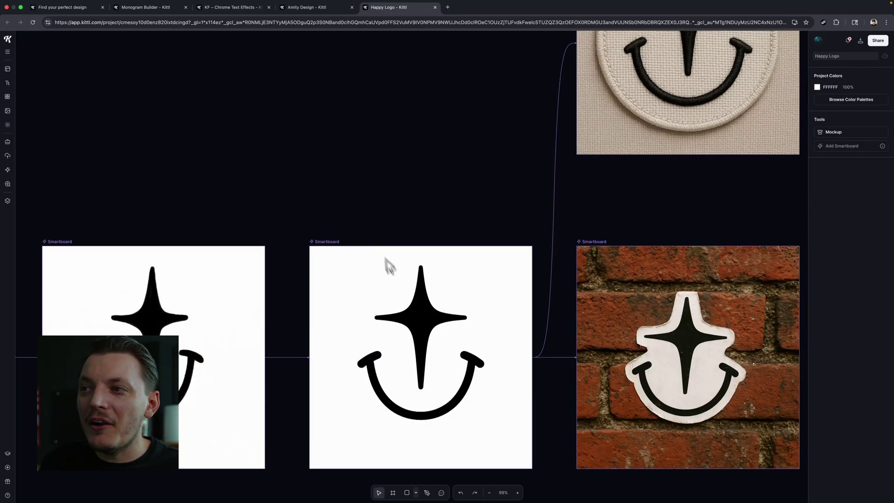
pyautogui.scroll(-3, 389, 266)
pyautogui.click(389, 265)
pyautogui.scroll(2, 536, 138)
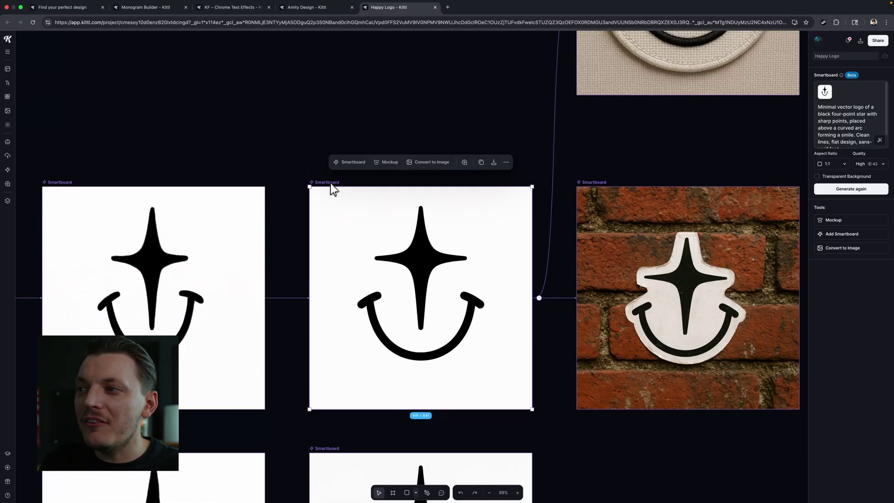
pyautogui.scroll(6, 619, 239)
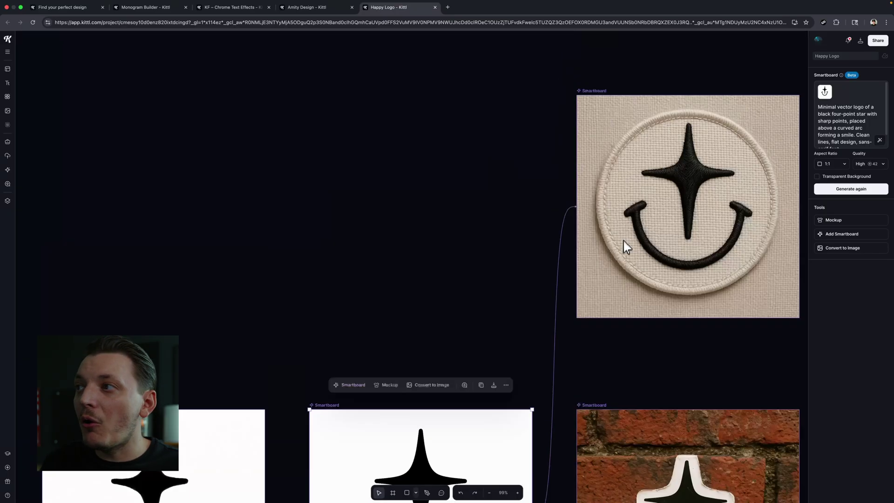
pyautogui.scroll(-3, 653, 242)
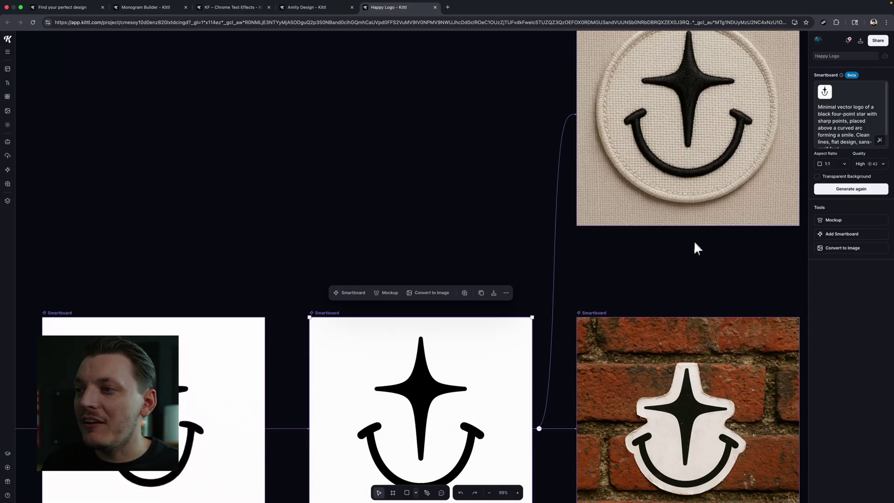
pyautogui.scroll(-4, 694, 247)
pyautogui.scroll(4, 342, 100)
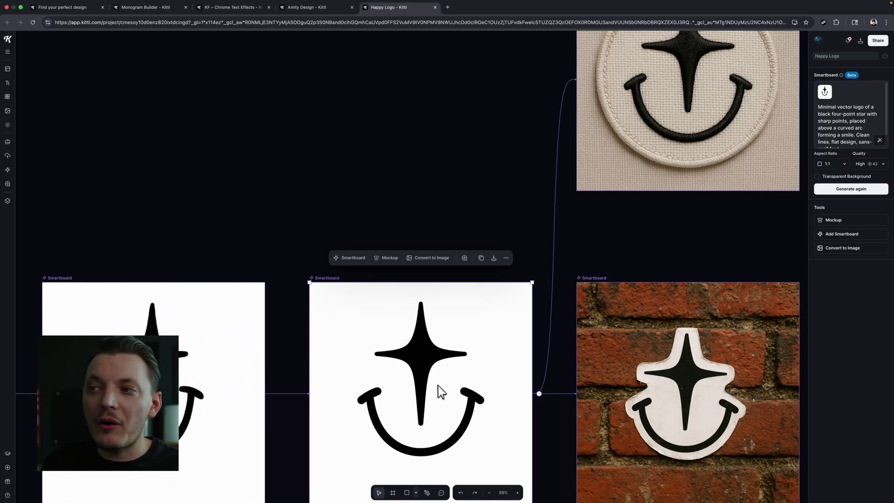
pyautogui.scroll(3, 512, 353)
pyautogui.scroll(-3, 656, 210)
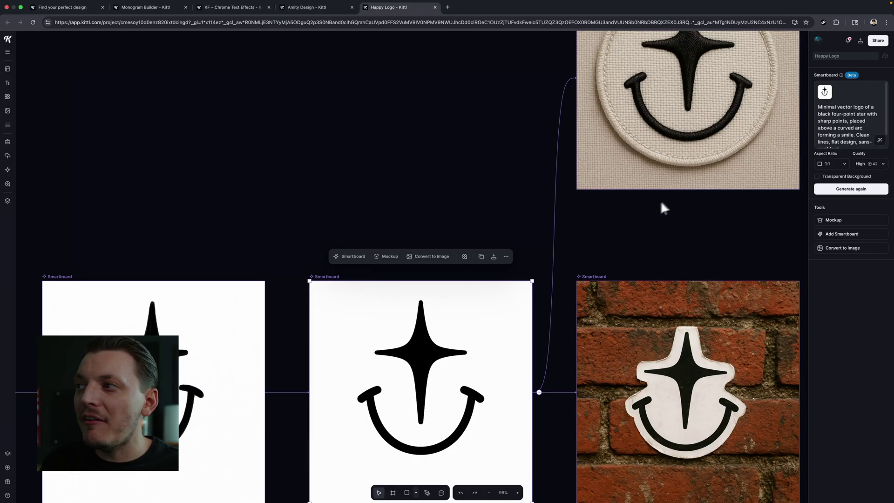
pyautogui.scroll(4, 663, 207)
pyautogui.click(595, 182)
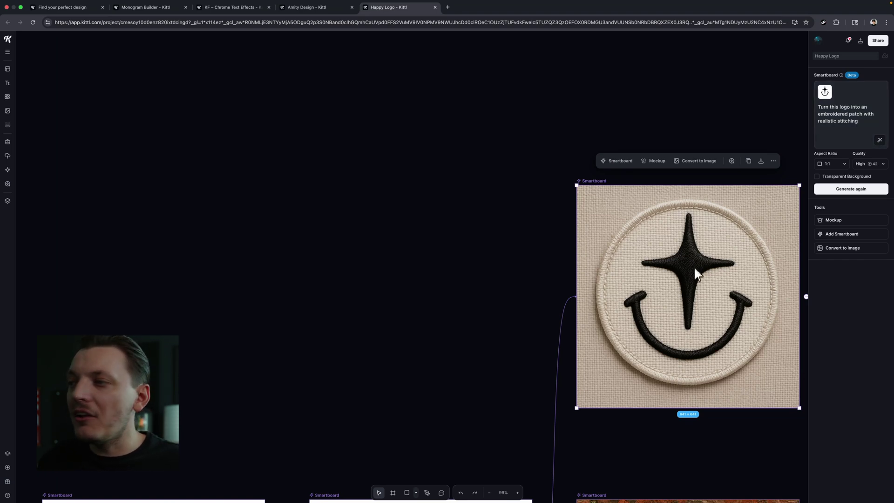
pyautogui.scroll(-8, 693, 266)
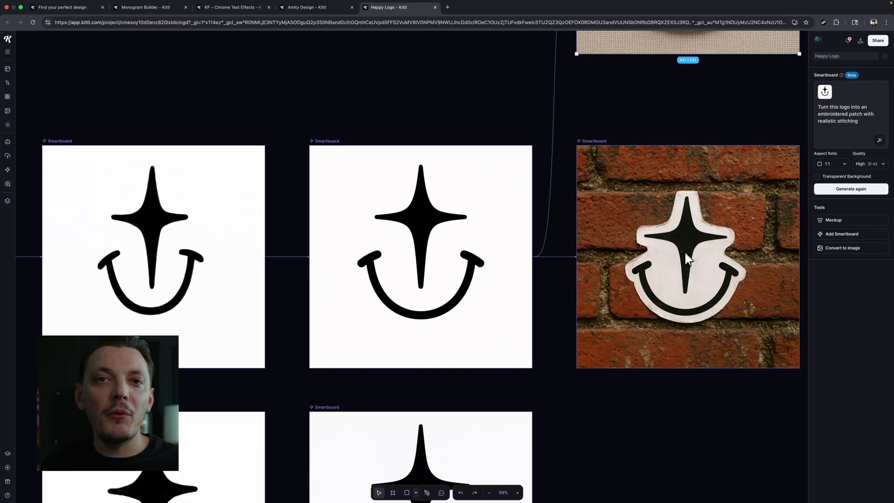
pyautogui.click(677, 229)
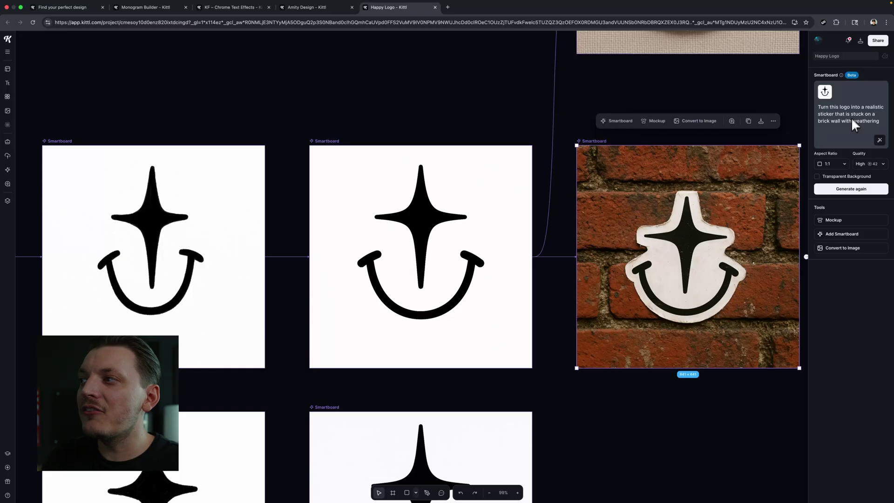
pyautogui.scroll(3, 439, 252)
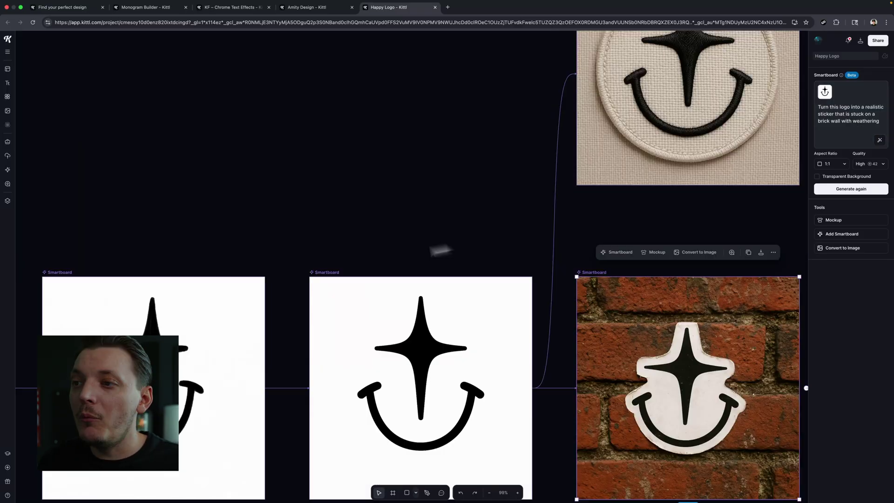
# Branch a new smartboard from the star-smile logo, prompting 'Add this logo on the pocket of a white t-shirt'
pyautogui.click(324, 277)
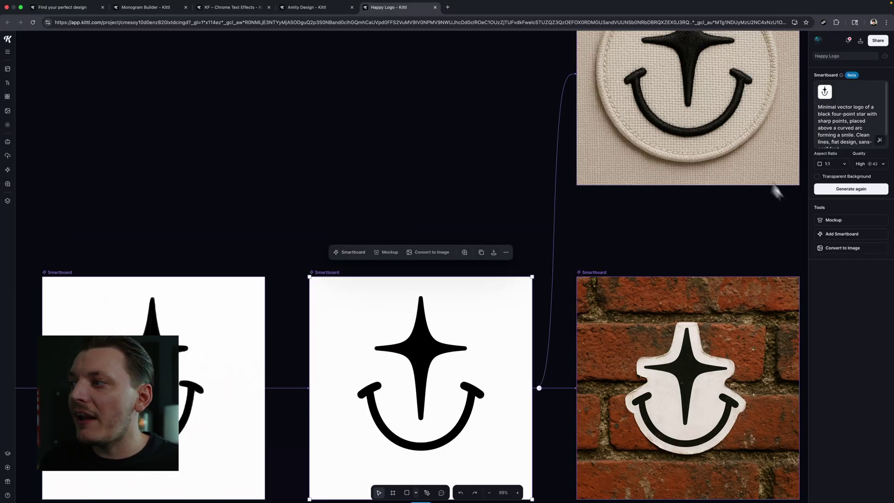
pyautogui.click(844, 234)
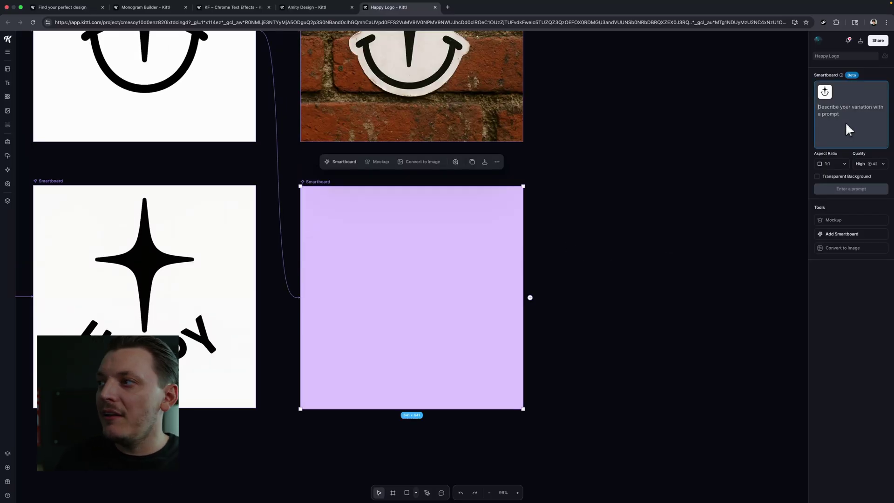
pyautogui.write('Add this logo on t')
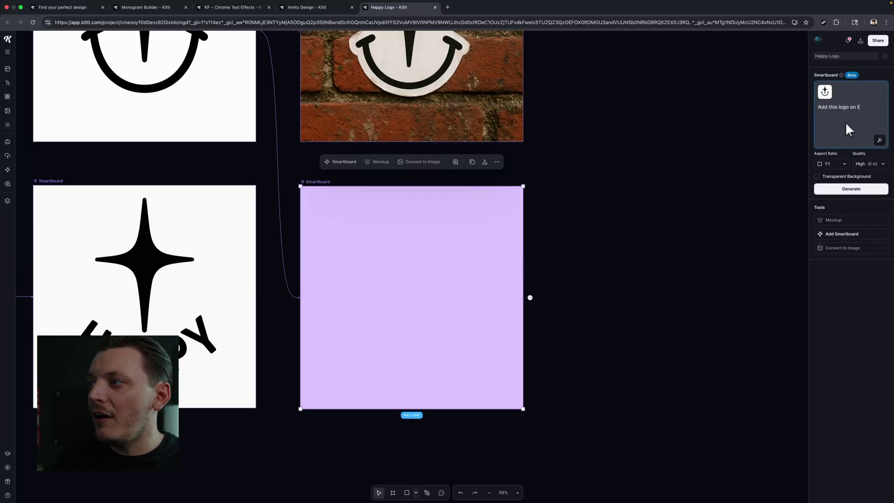
pyautogui.write('he pocket of ')
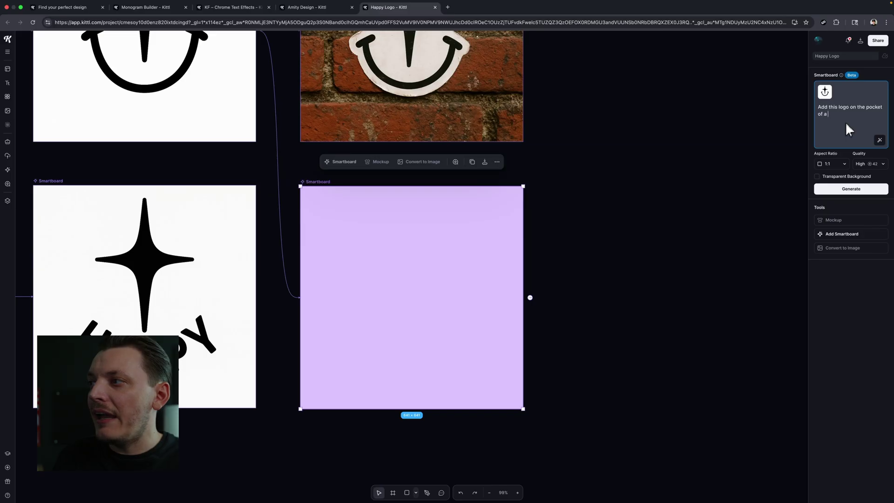
pyautogui.write('a whit')
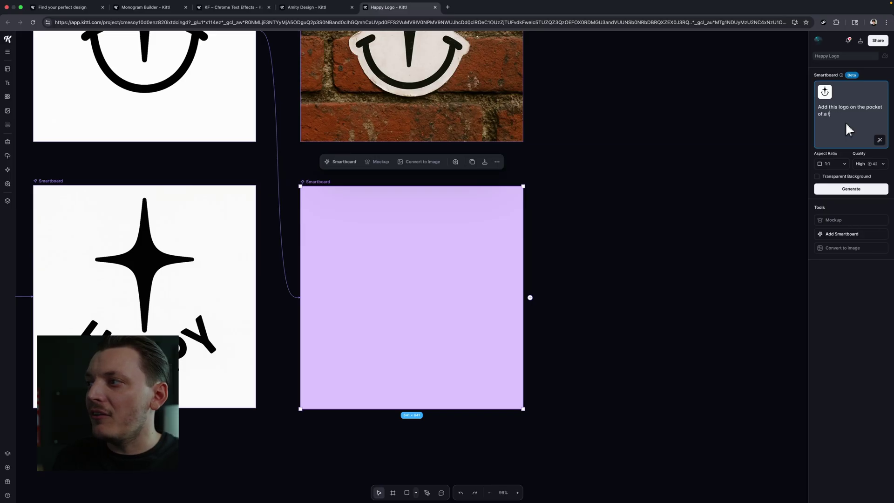
pyautogui.press('BackSpace')
pyautogui.write('white t-shirt')
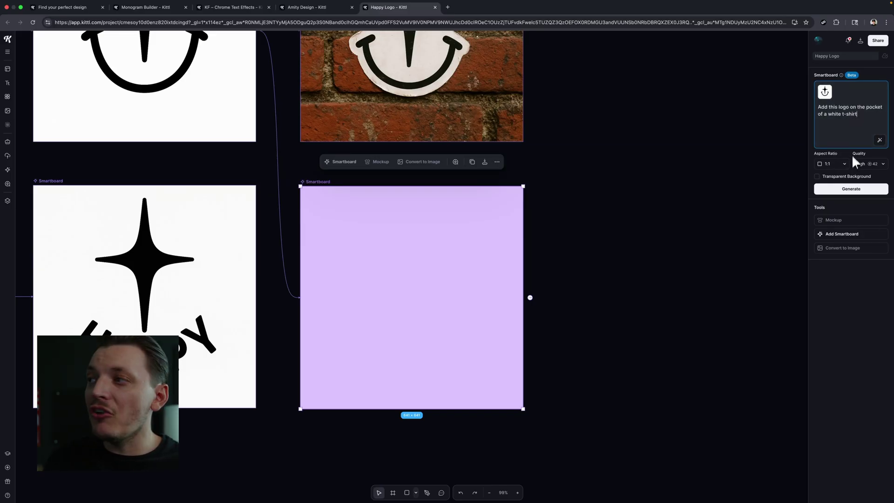
# Keep the 1:1 aspect ratio, review the quality options, and reselect the star-smile logo smartboard
pyautogui.click(831, 164)
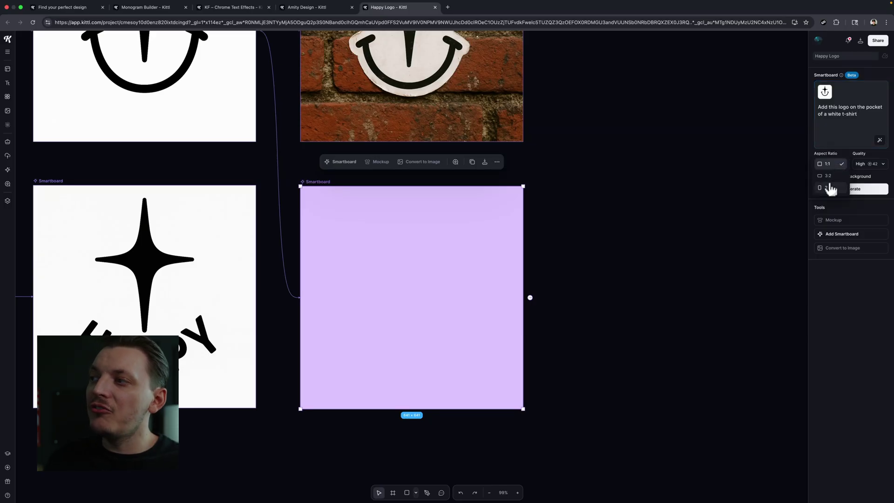
pyautogui.click(831, 168)
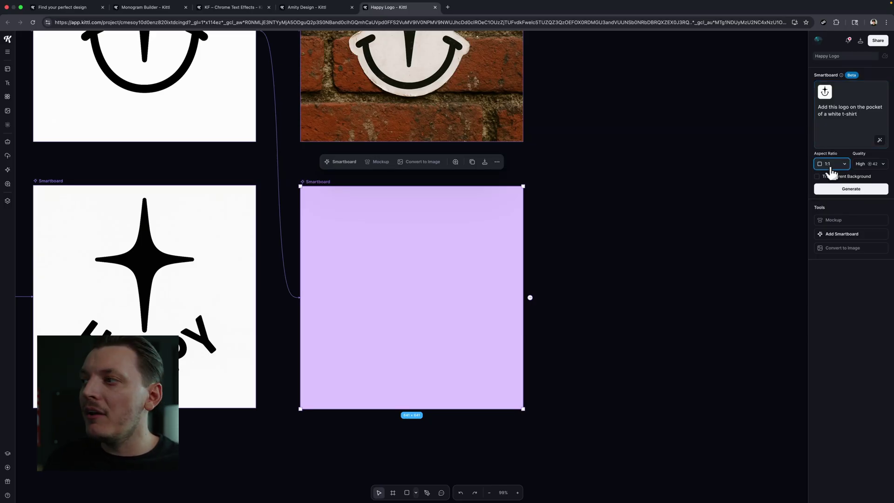
pyautogui.click(865, 167)
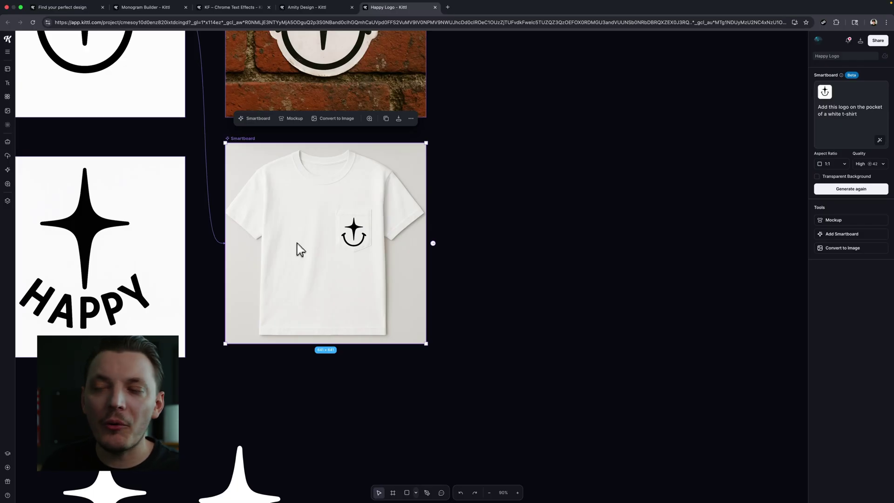
pyautogui.scroll(5, 353, 249)
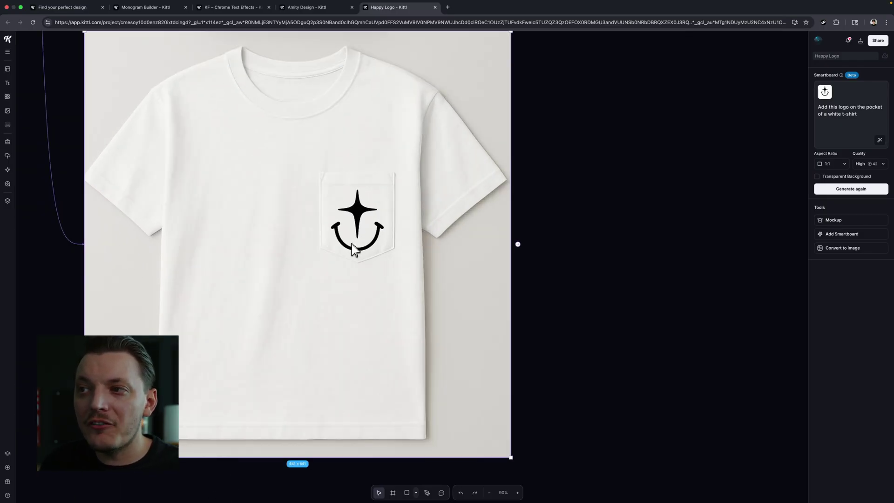
pyautogui.scroll(-4, 354, 250)
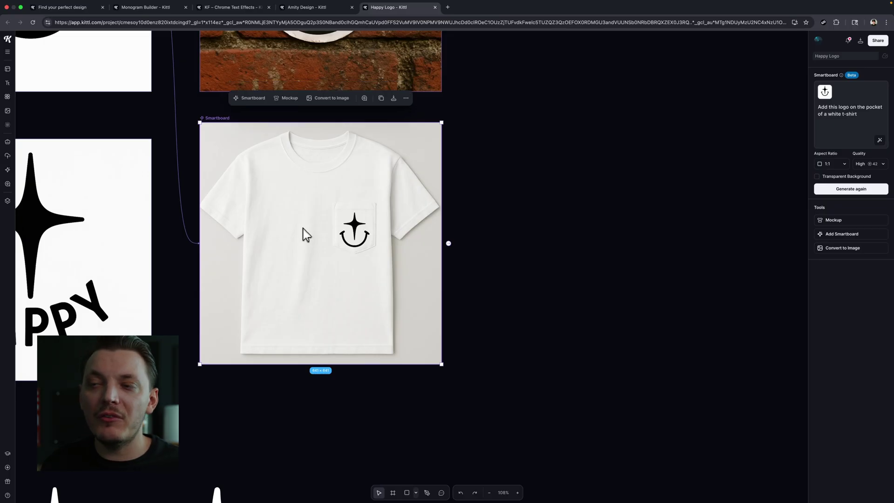
pyautogui.scroll(5, 305, 232)
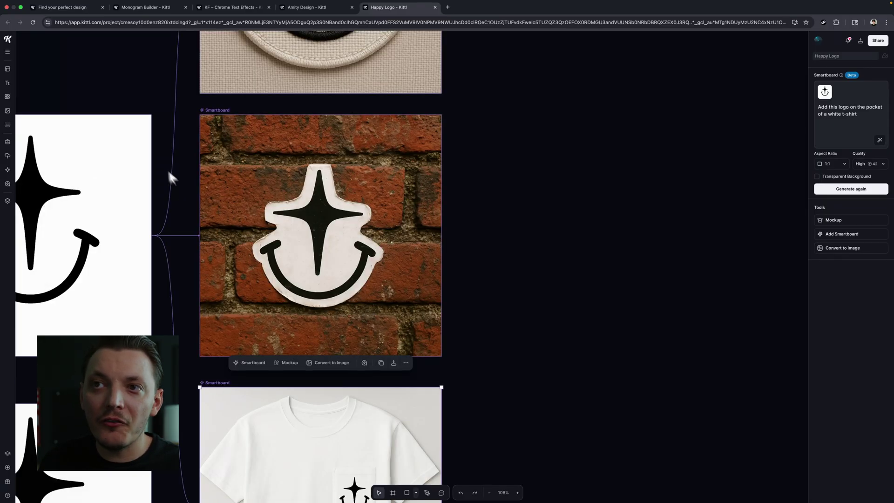
pyautogui.scroll(-7, 169, 176)
pyautogui.scroll(-5, 278, 192)
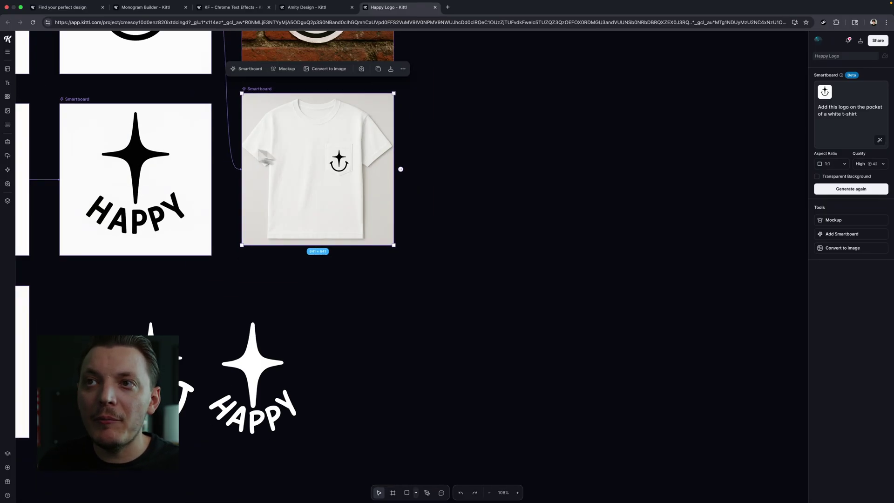
pyautogui.scroll(5, 144, 140)
pyautogui.click(70, 70)
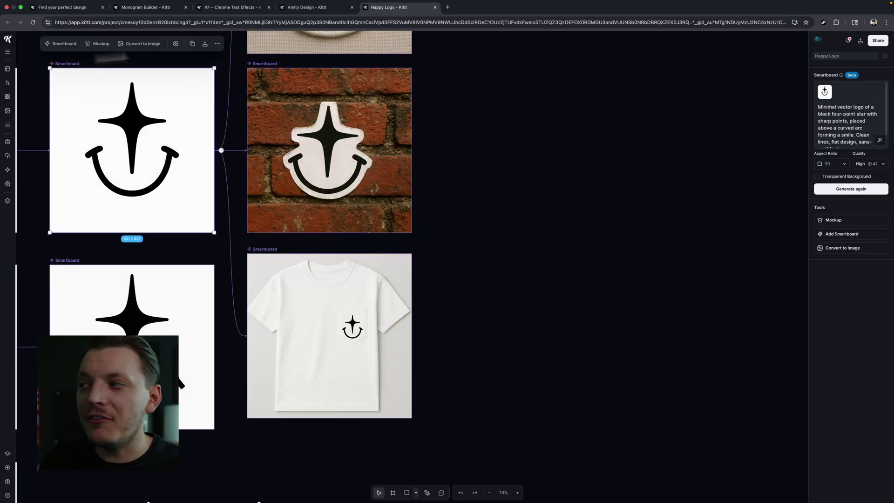
# Add another smartboard from the logo and move both white logos out of its way
pyautogui.click(855, 234)
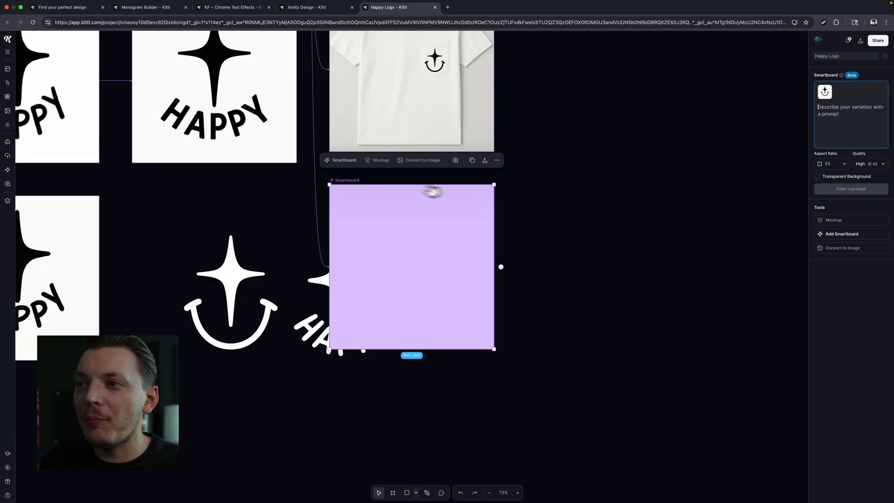
pyautogui.click(311, 288)
pyautogui.moveTo(311, 288); pyautogui.dragTo(202, 425)
pyautogui.moveTo(187, 222); pyautogui.dragTo(279, 493)
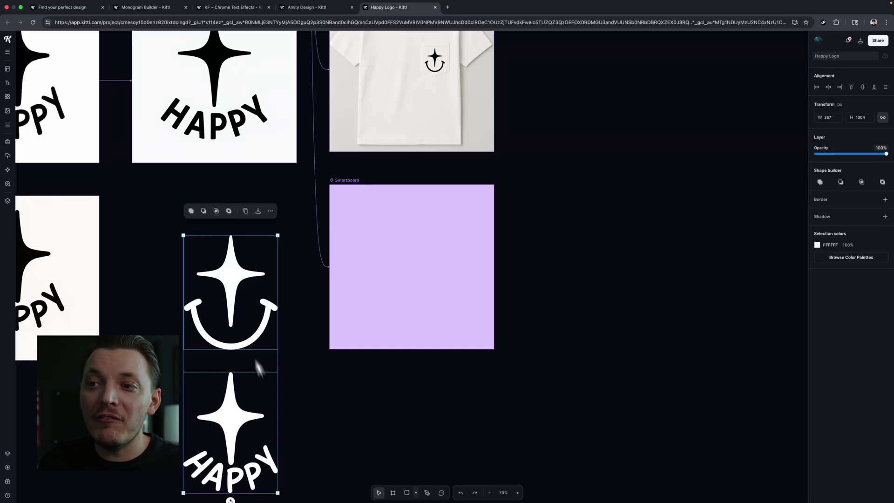
pyautogui.moveTo(228, 302)
pyautogui.mouseDown()
pyautogui.moveTo(238, 311)
pyautogui.moveTo(661, 247)
pyautogui.moveTo(268, 318)
pyautogui.moveTo(192, 314)
pyautogui.moveTo(226, 304)
pyautogui.mouseUp()
# Generate the new smartboard with prompt 'add this logo as white embroidery on a black snapback hat'
pyautogui.click(387, 251)
pyautogui.click(842, 123)
pyautogui.write('ad')
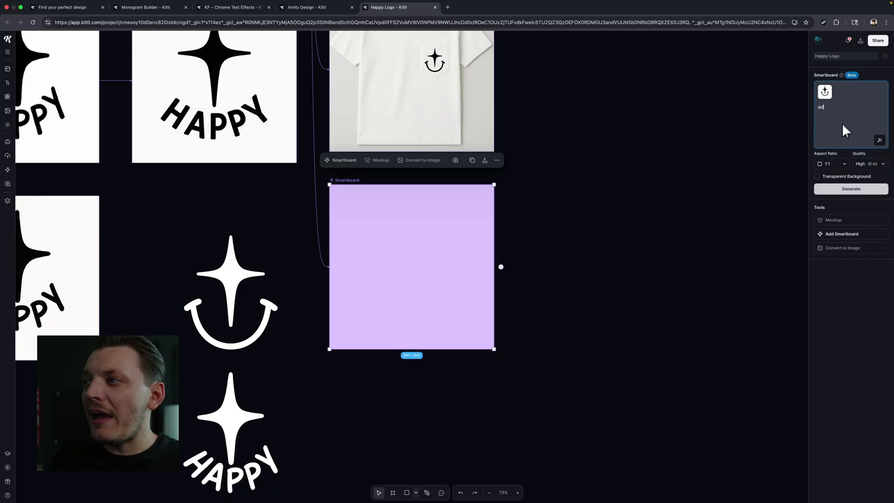
pyautogui.write('d this logo as w')
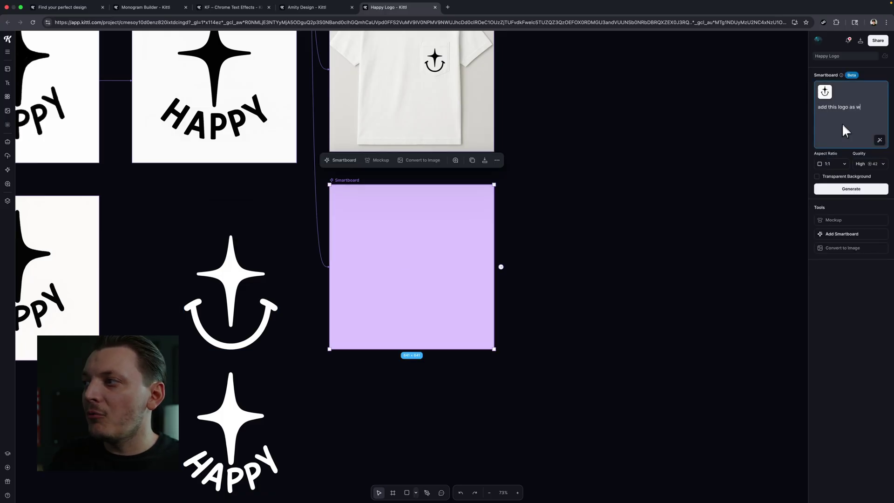
pyautogui.write('hite embroidery on a snapback hat')
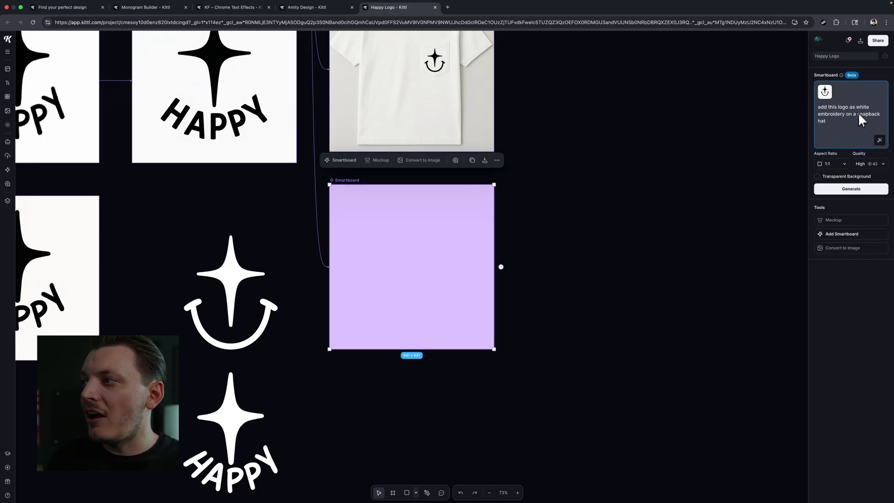
pyautogui.click(858, 113)
pyautogui.write('black')
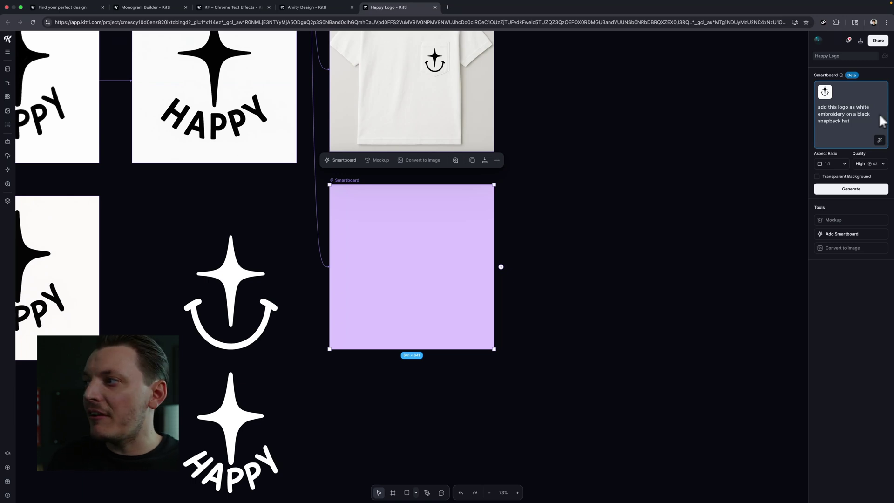
pyautogui.click(880, 140)
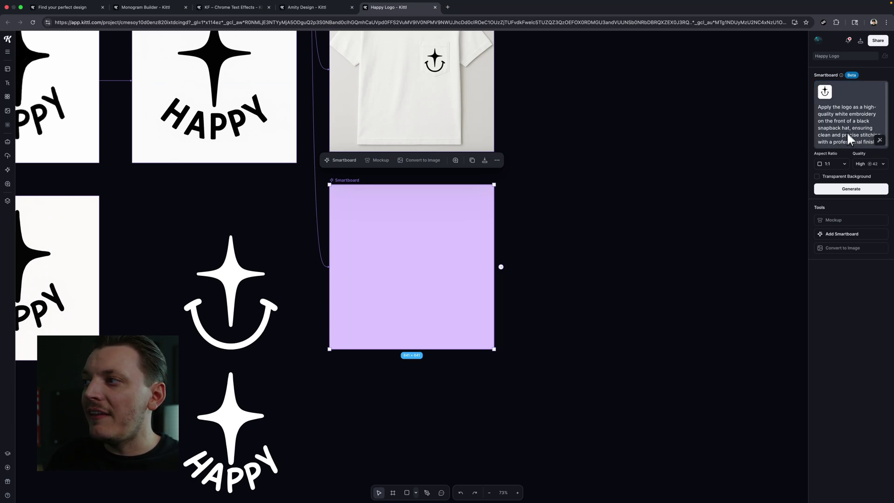
pyautogui.click(858, 189)
# Inspect the generated cap mockup, then switch to the KF – Chrome Text Effects project
pyautogui.click(579, 206)
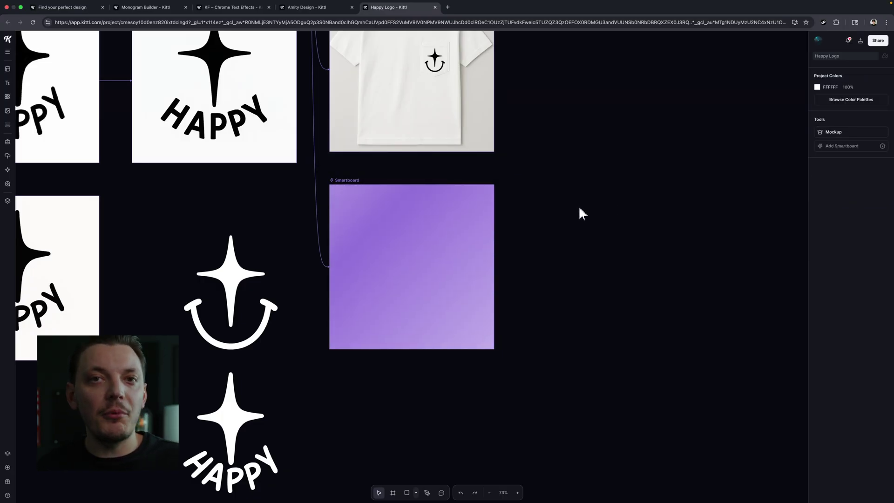
pyautogui.scroll(5, 452, 277)
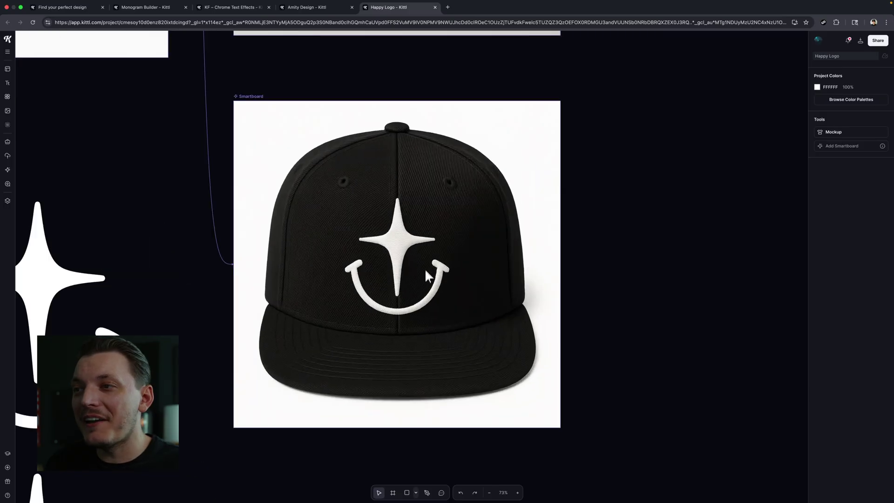
pyautogui.scroll(3, 419, 281)
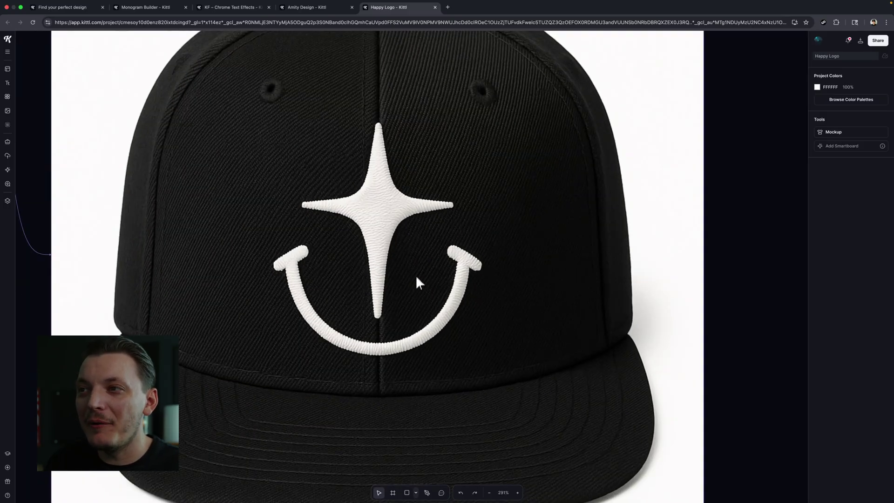
pyautogui.scroll(-10, 417, 281)
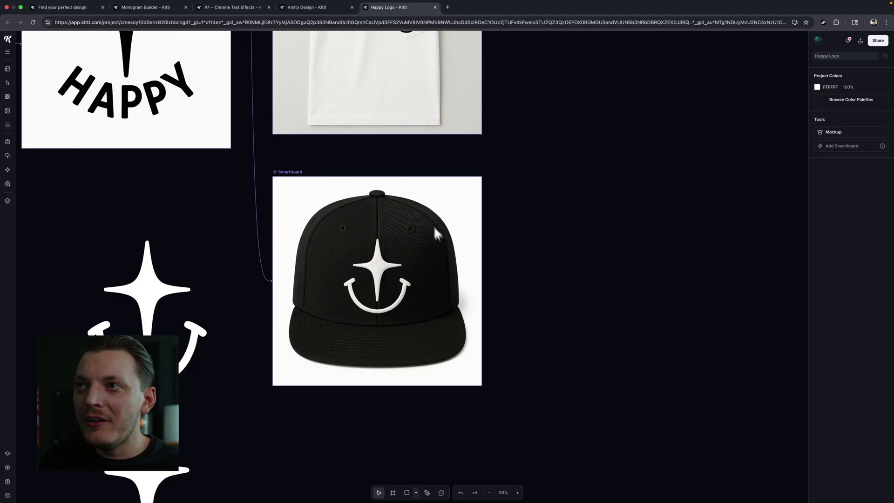
pyautogui.click(232, 7)
# Look over the Cover and Input Board and select the CHROME text layer
pyautogui.scroll(3, 273, 298)
pyautogui.scroll(5, 272, 295)
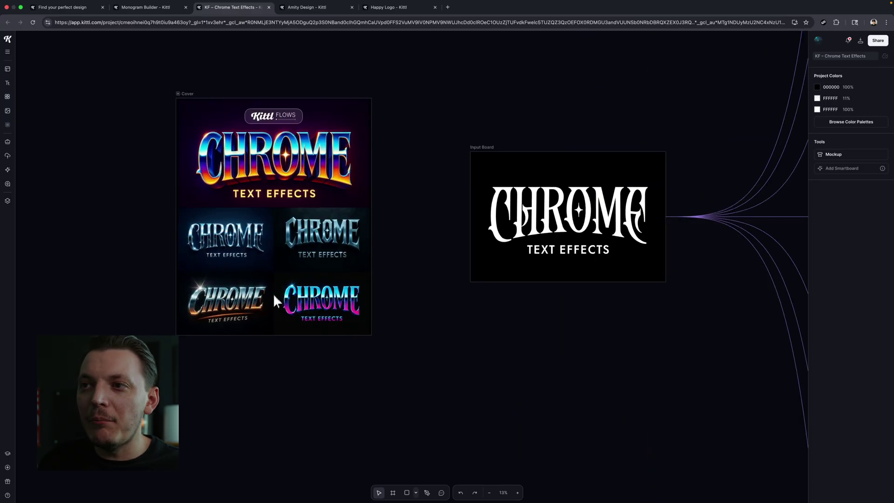
pyautogui.scroll(1, 271, 292)
pyautogui.scroll(4, 329, 267)
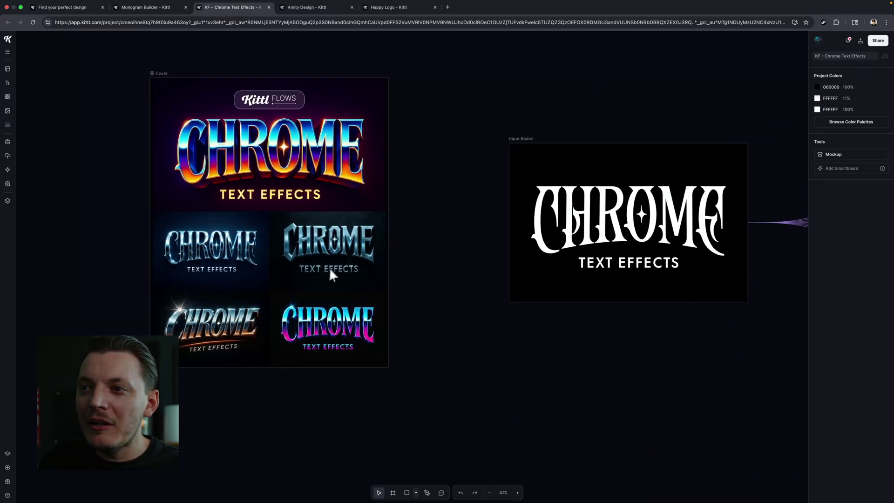
pyautogui.scroll(-3, 377, 256)
pyautogui.scroll(-4, 378, 259)
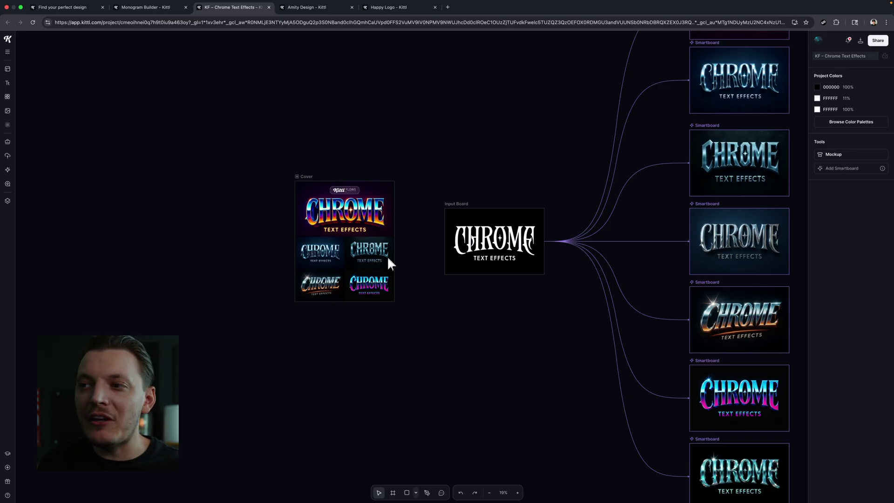
pyautogui.scroll(3, 371, 253)
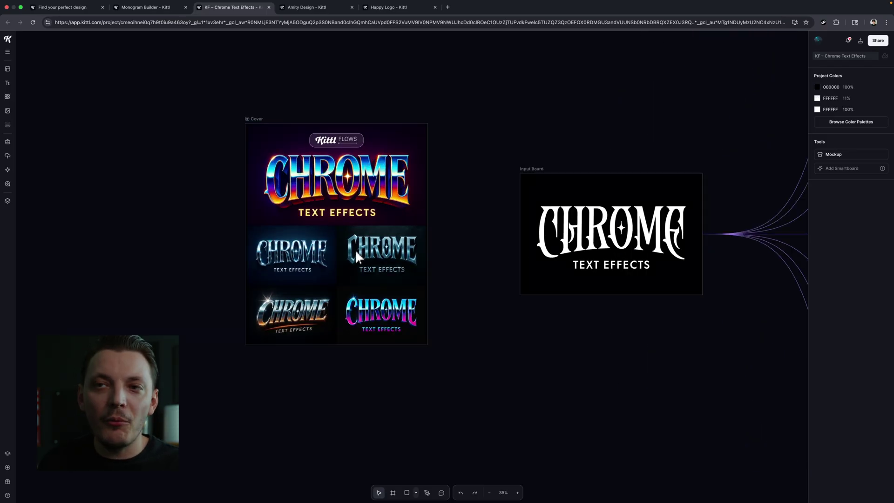
pyautogui.click(561, 239)
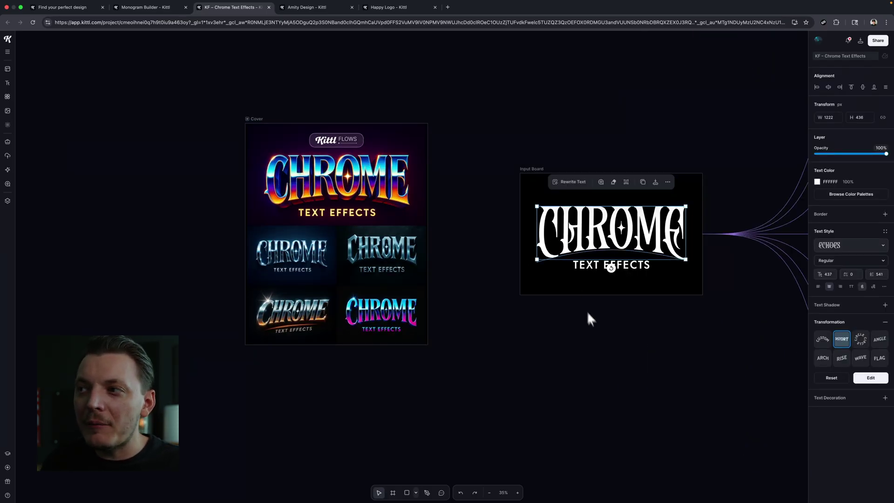
pyautogui.scroll(2, 530, 270)
pyautogui.moveTo(477, 217); pyautogui.dragTo(693, 433)
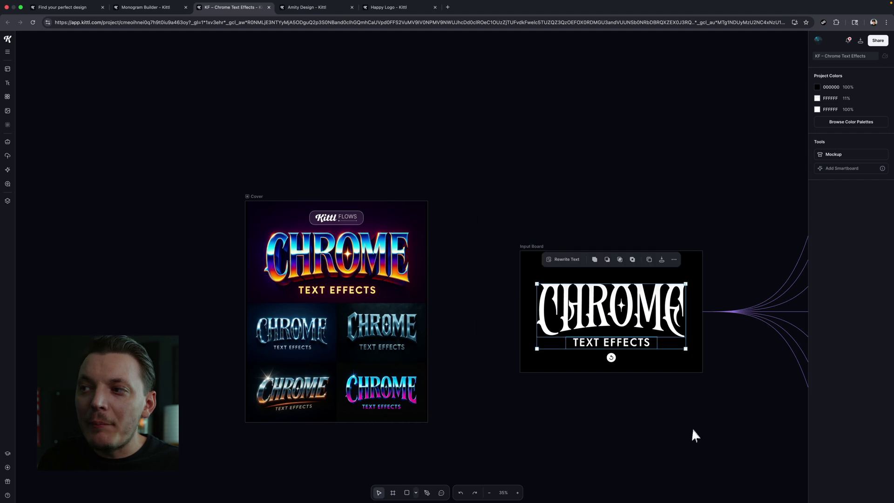
pyautogui.click(644, 416)
pyautogui.click(603, 288)
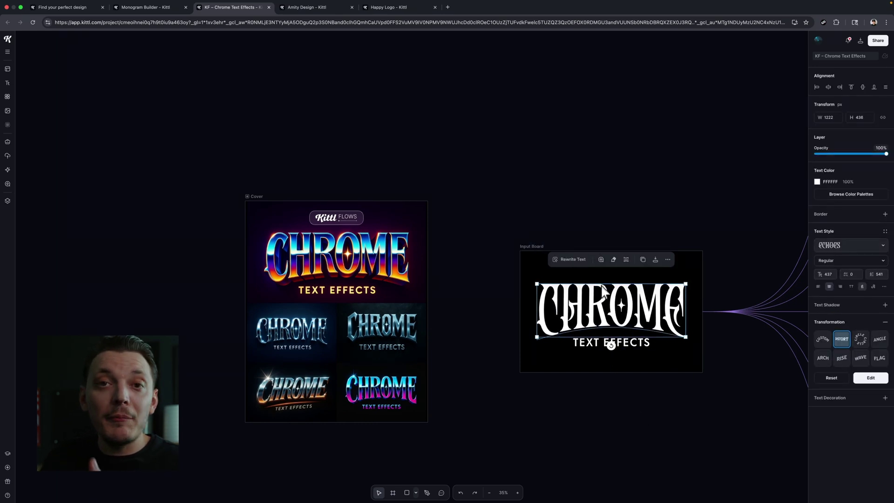
# Check the orange chrome variation's prompt, then add a new smartboard fed by the Input Board
pyautogui.scroll(-10, 603, 289)
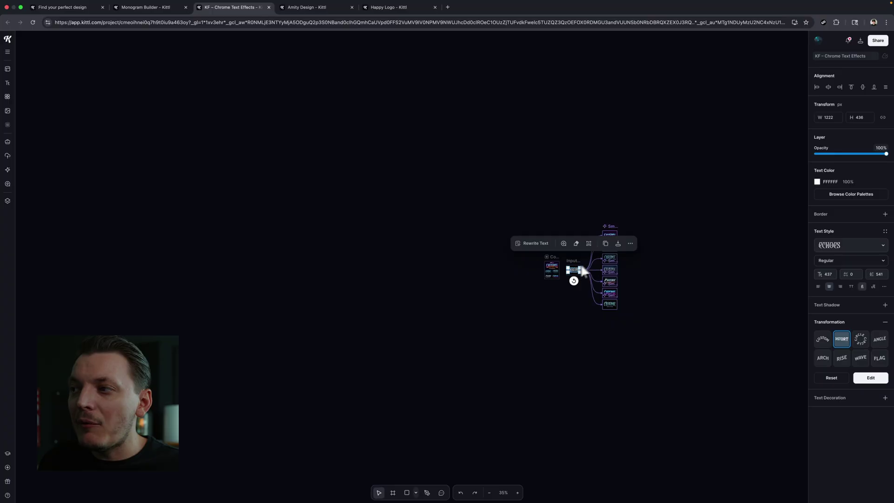
pyautogui.scroll(3, 628, 216)
pyautogui.scroll(5, 554, 353)
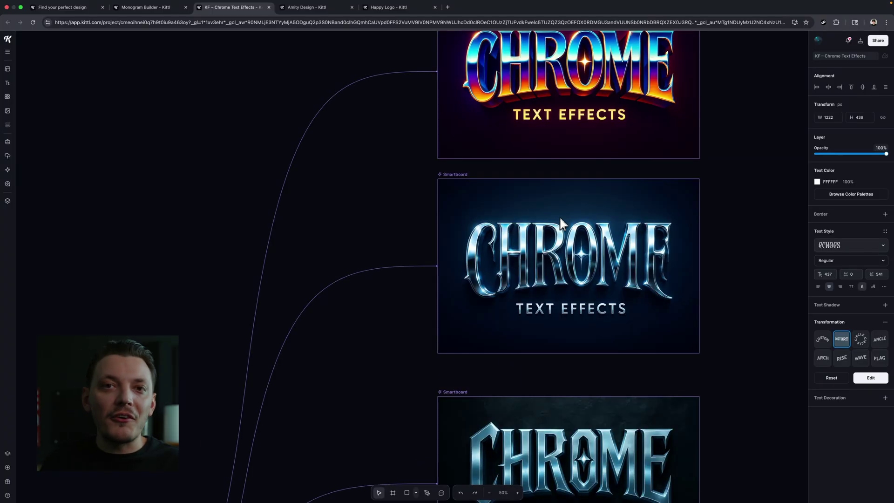
pyautogui.scroll(6, 545, 215)
pyautogui.scroll(-3, 526, 215)
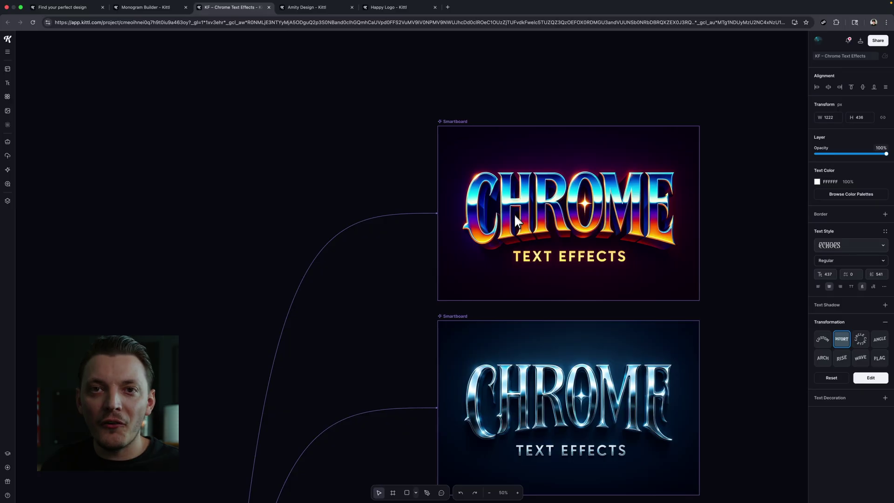
pyautogui.click(451, 123)
pyautogui.scroll(-5, 828, 116)
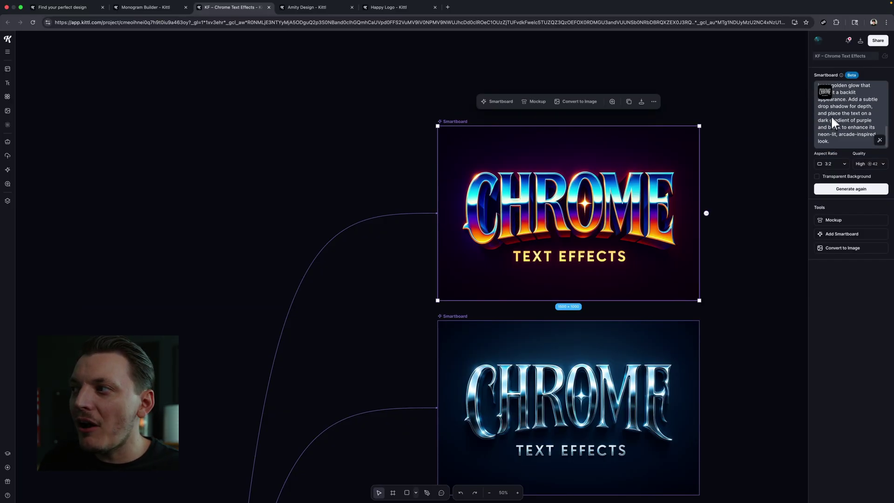
pyautogui.scroll(5, 830, 115)
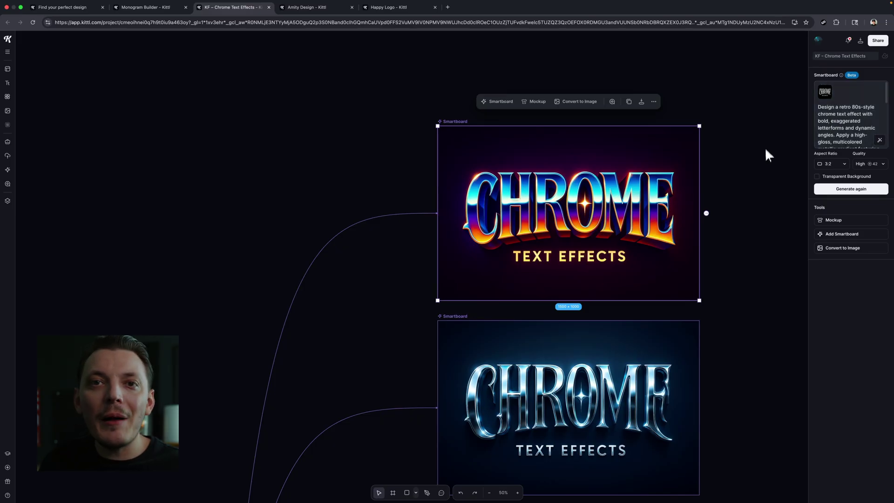
pyautogui.scroll(-10, 602, 265)
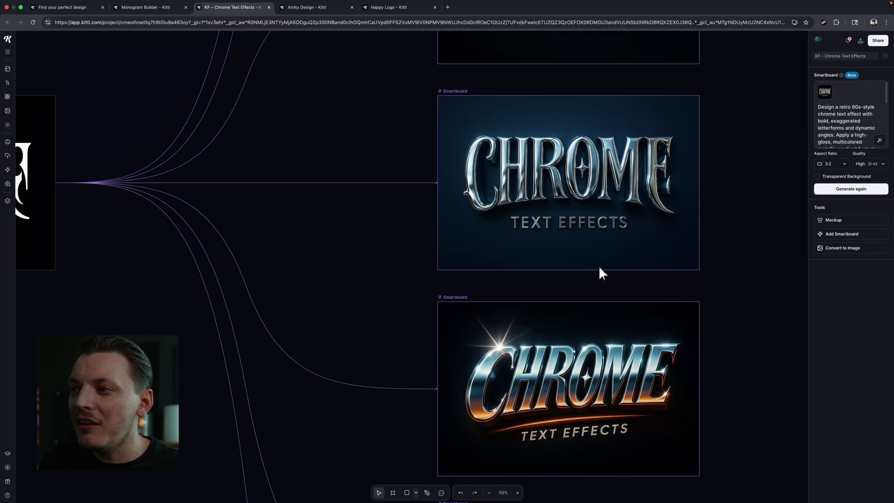
pyautogui.scroll(-5, 368, 114)
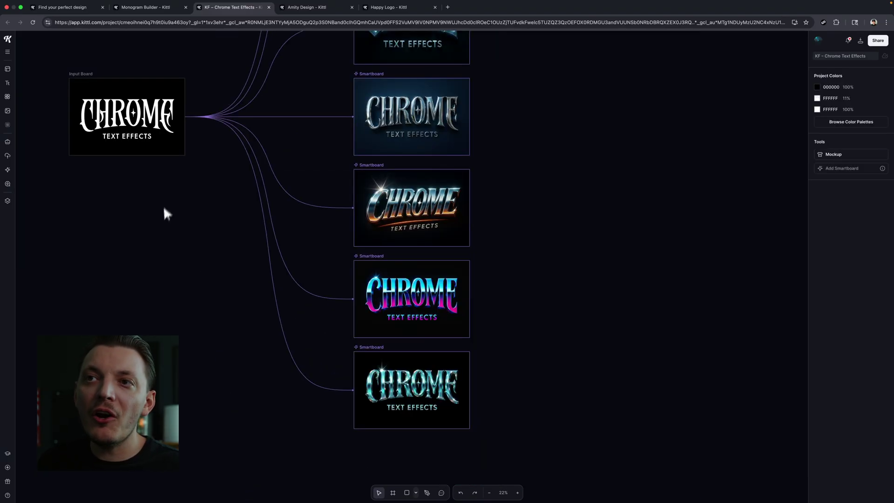
pyautogui.scroll(1, 144, 212)
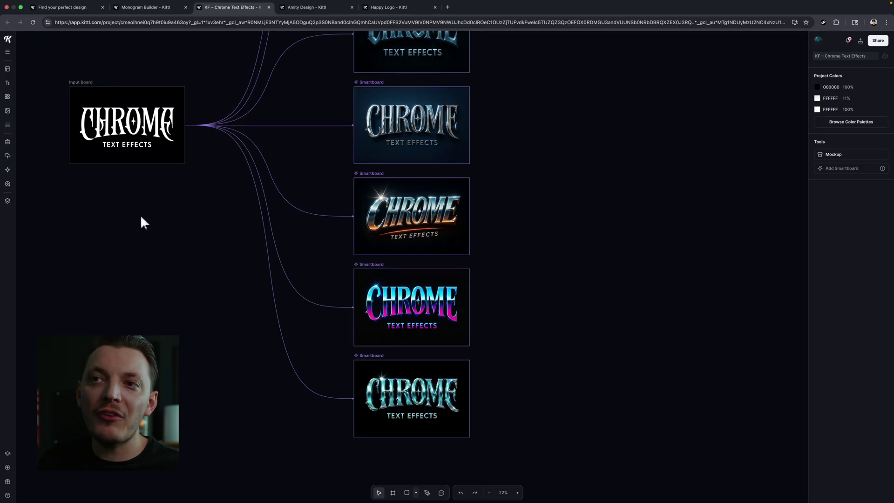
pyautogui.click(78, 87)
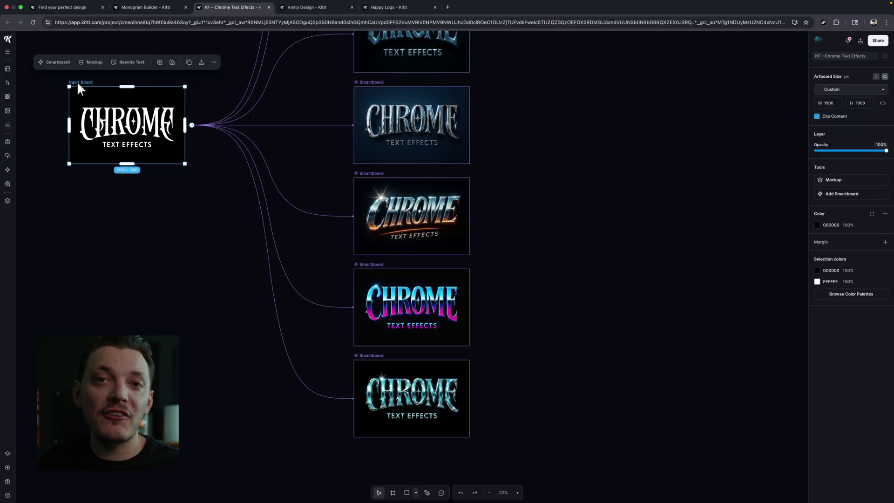
pyautogui.click(191, 125)
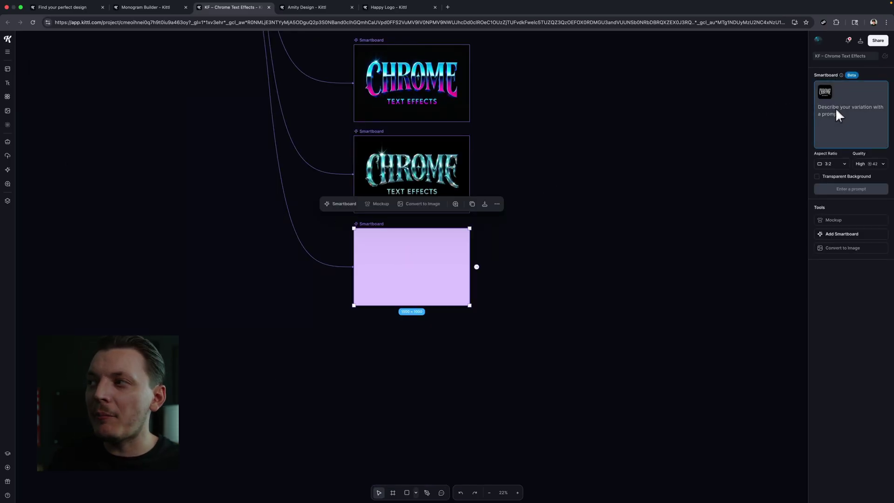
# Prompt 'Turn this logo into a melting liquid chrome 3d design with halation, bloom and starbursts on highlights'
pyautogui.click(836, 111)
pyautogui.write('Turn this logo into a')
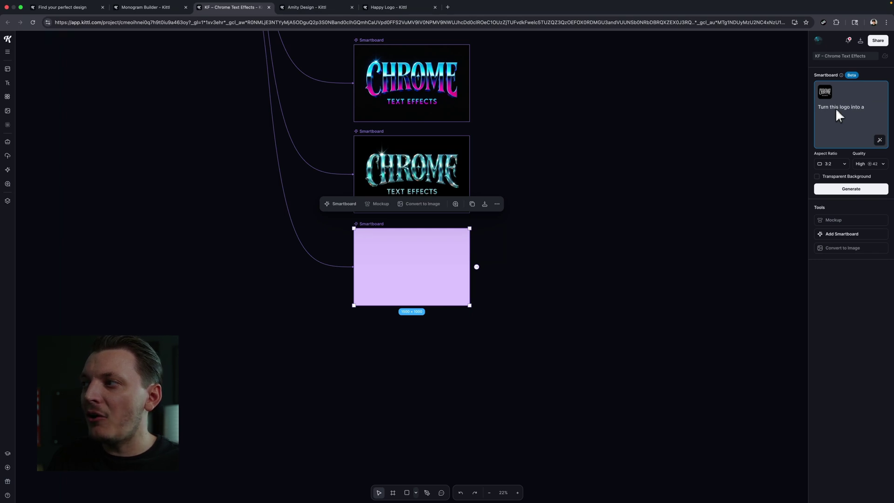
pyautogui.write('melting c')
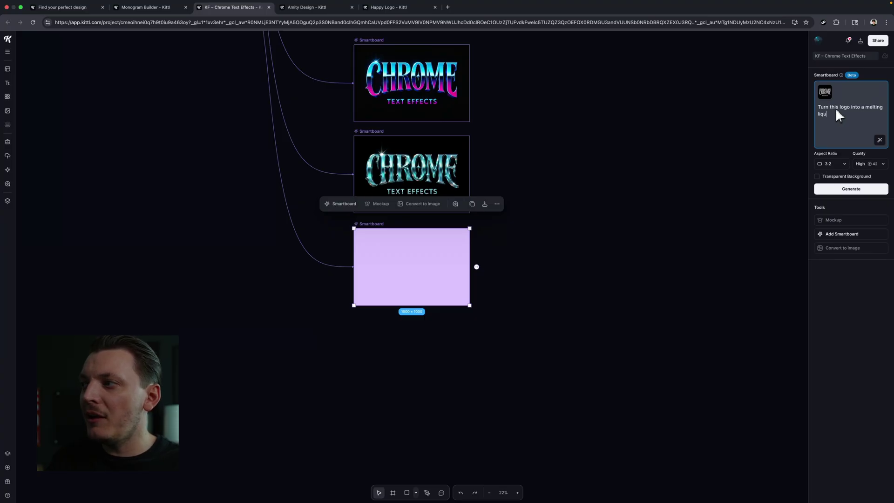
pyautogui.write('iquid chrome 3d de')
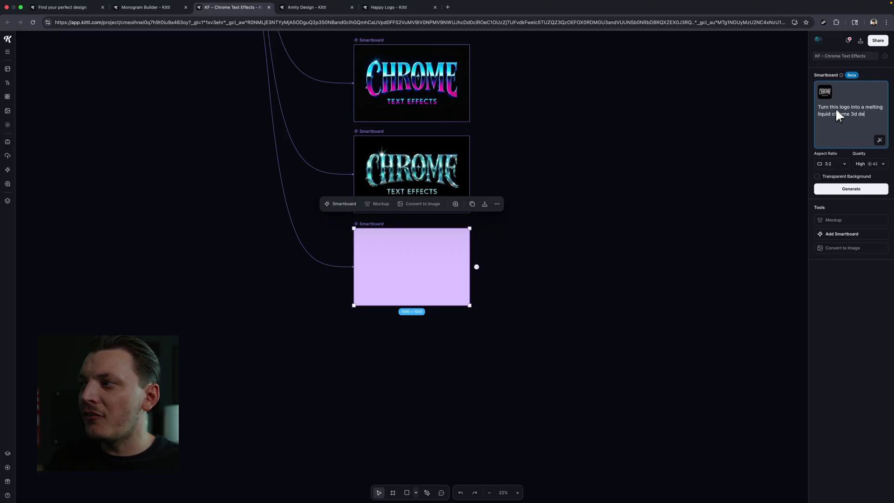
pyautogui.write('sign with halation, bloom and starbursts on highlights')
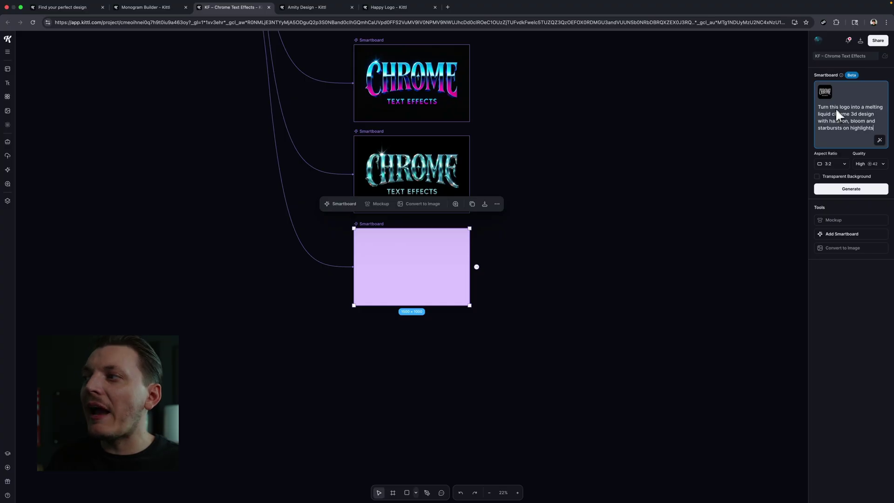